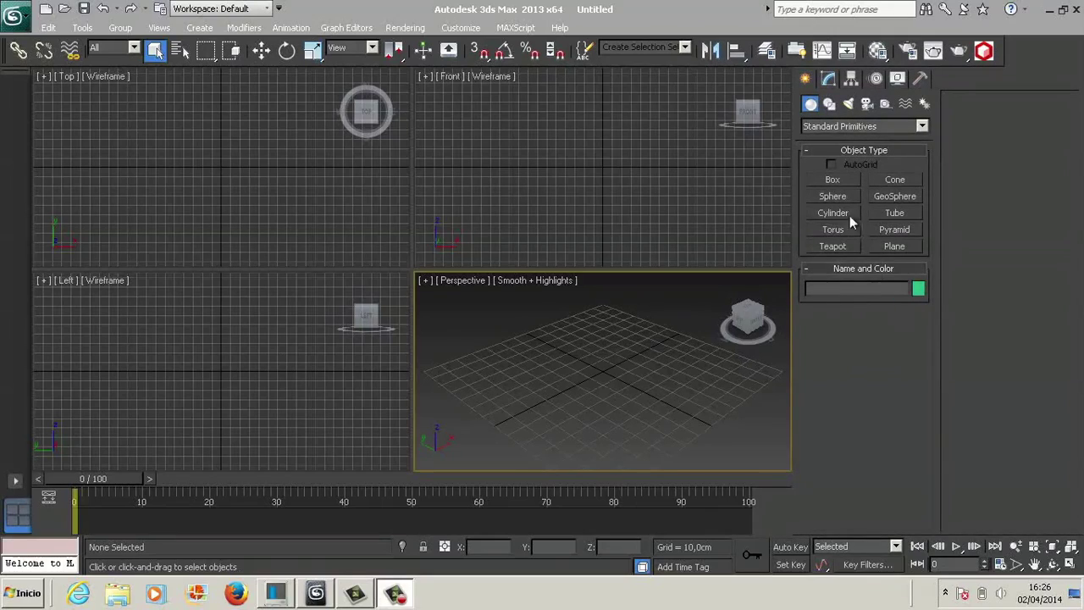
Create a sphere of about 38 cm radius in the Perspective viewport and hide the grid.
click(832, 196)
drag(599, 371, 621, 414)
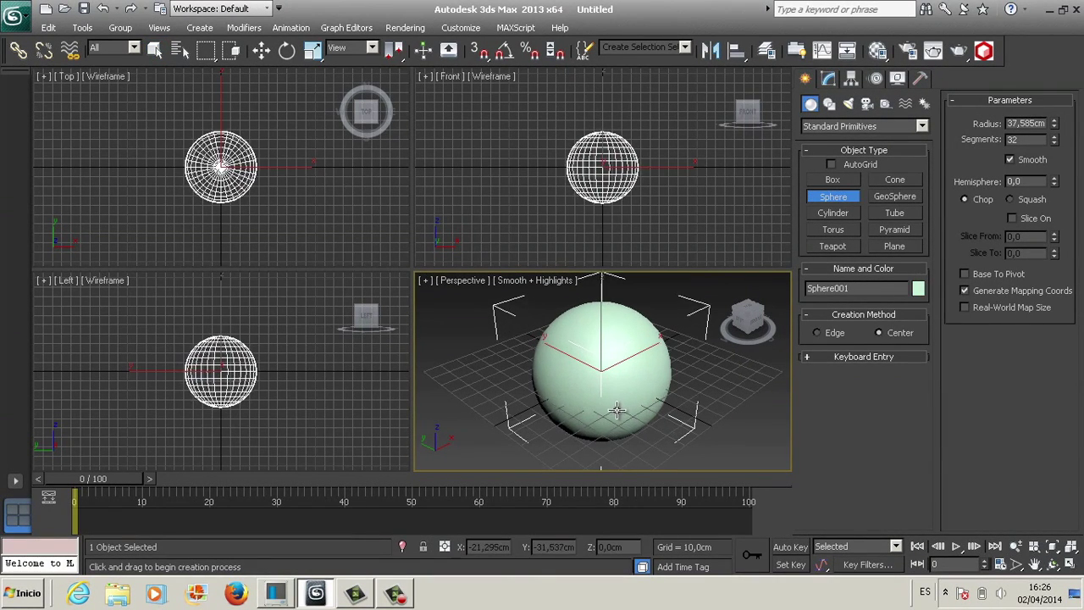
key(g)
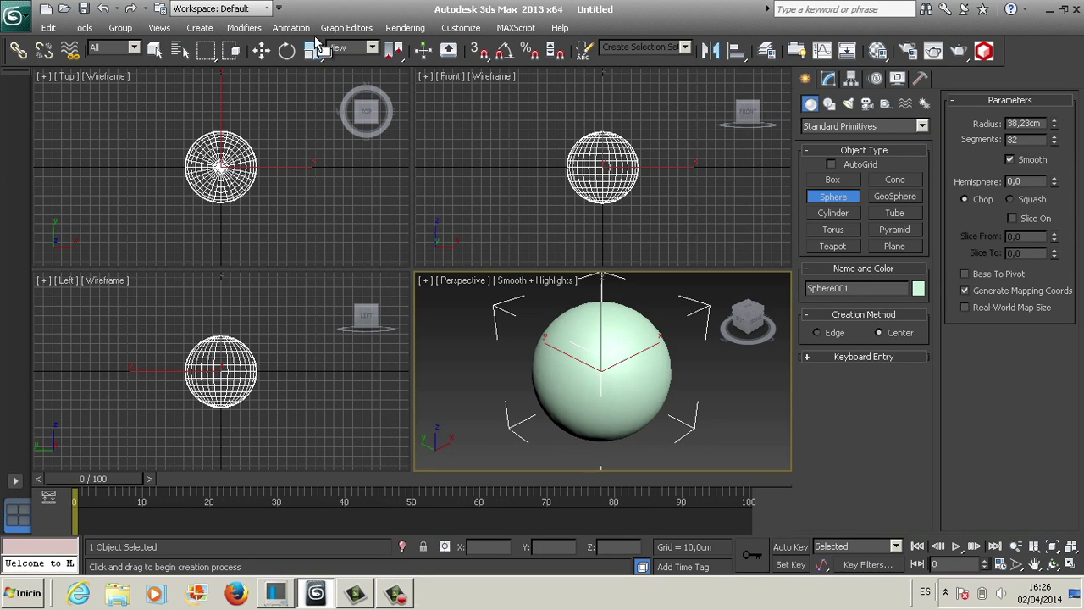
Set the sphere's position to X 0, Y 0, Z 0 at the world origin.
click(260, 50)
double_click(502, 547)
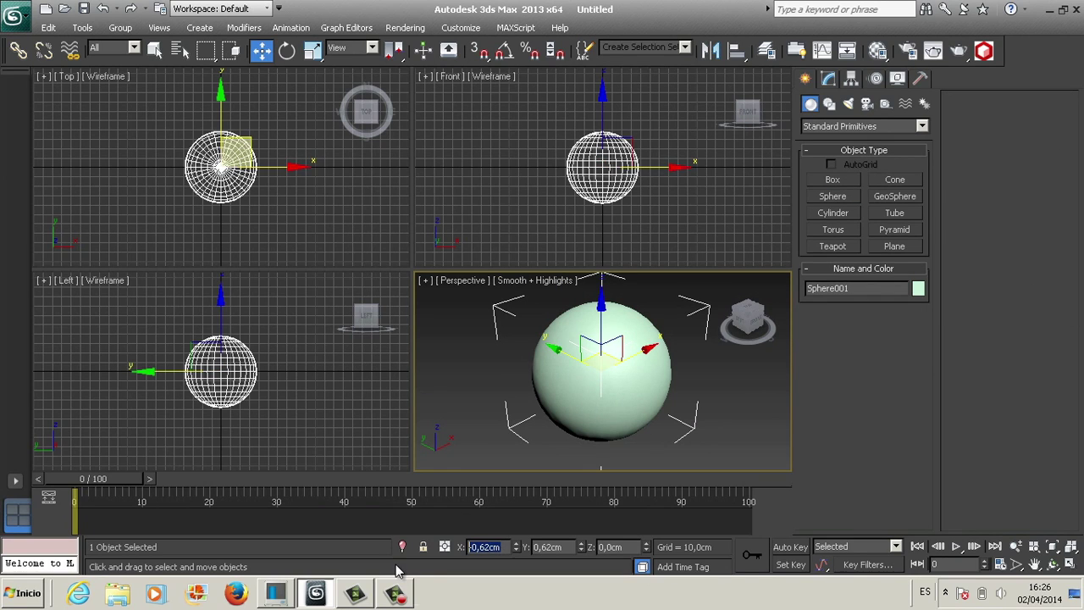
text(0)
double_click(565, 547)
text(0)
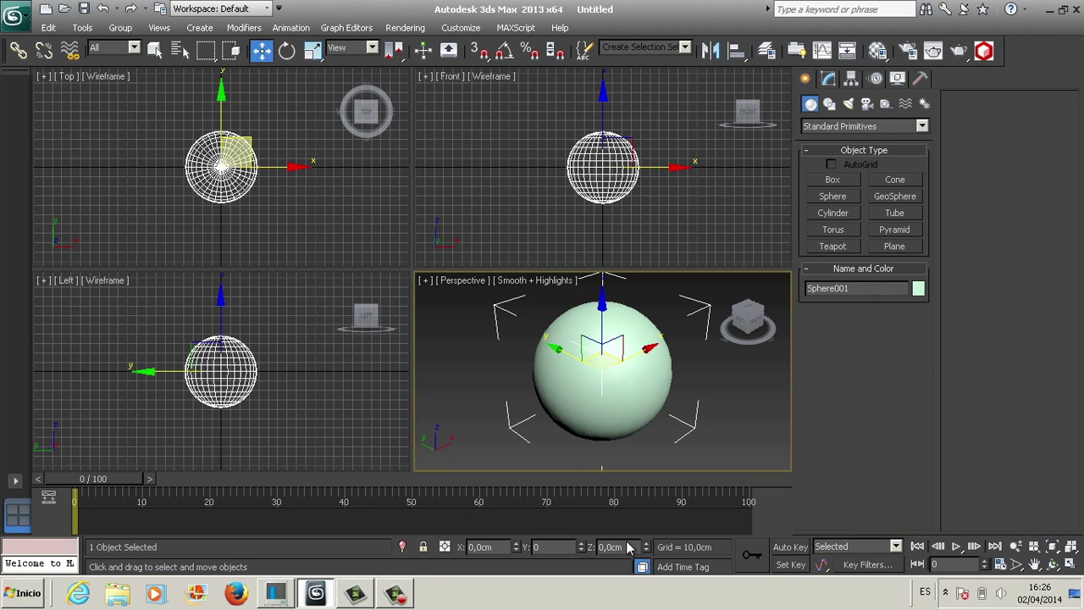
double_click(613, 547)
key(Return)
click(762, 428)
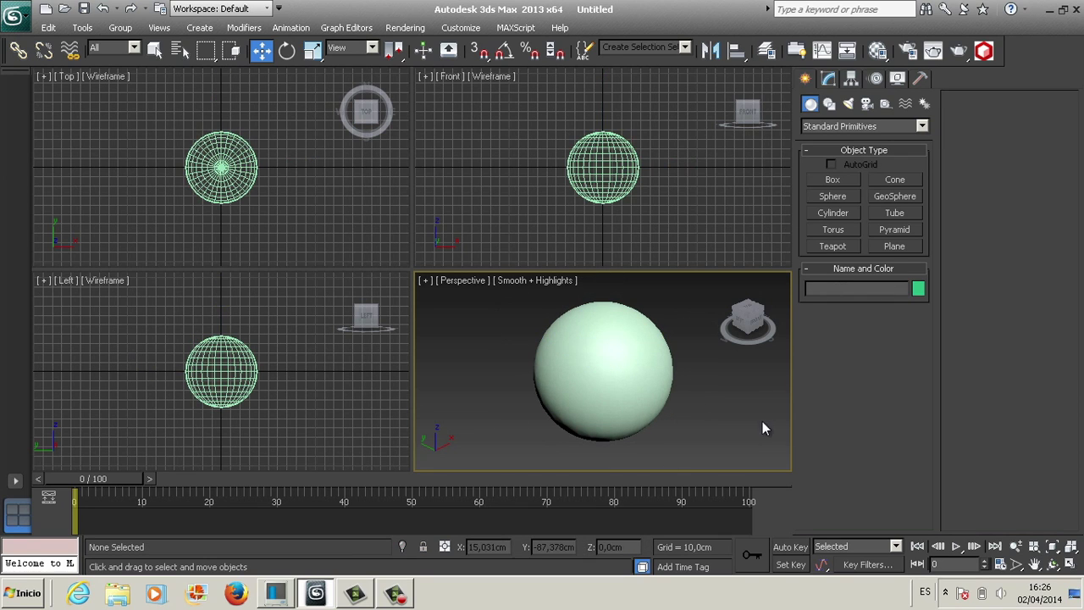
Convert Sphere001 to Editable Poly, add an Unwrap UVW modifier, and enter Polygon level.
right_click(617, 344)
click(835, 492)
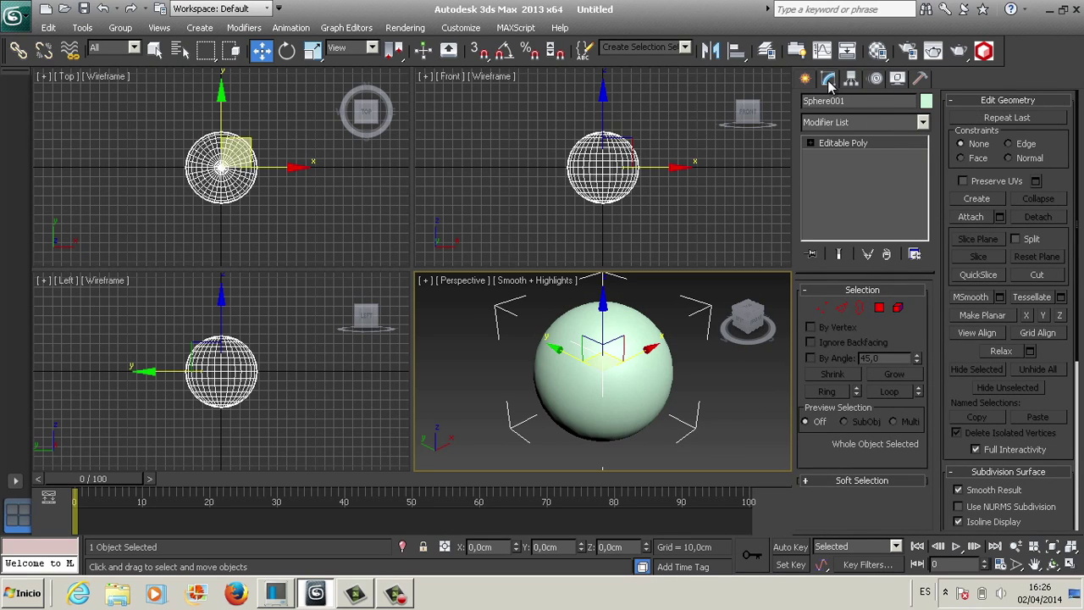
click(922, 123)
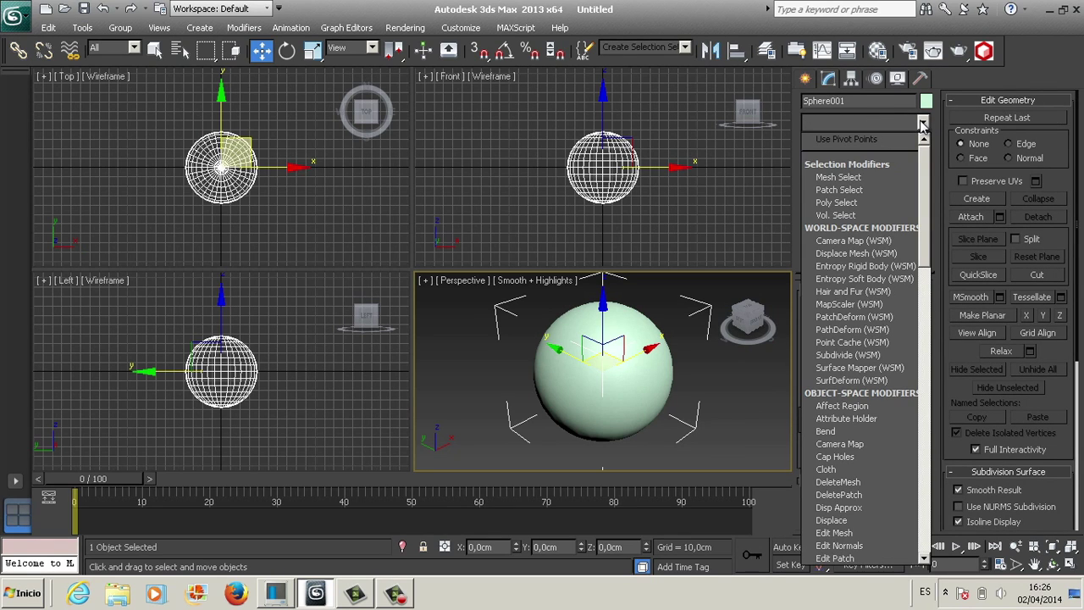
key(u)
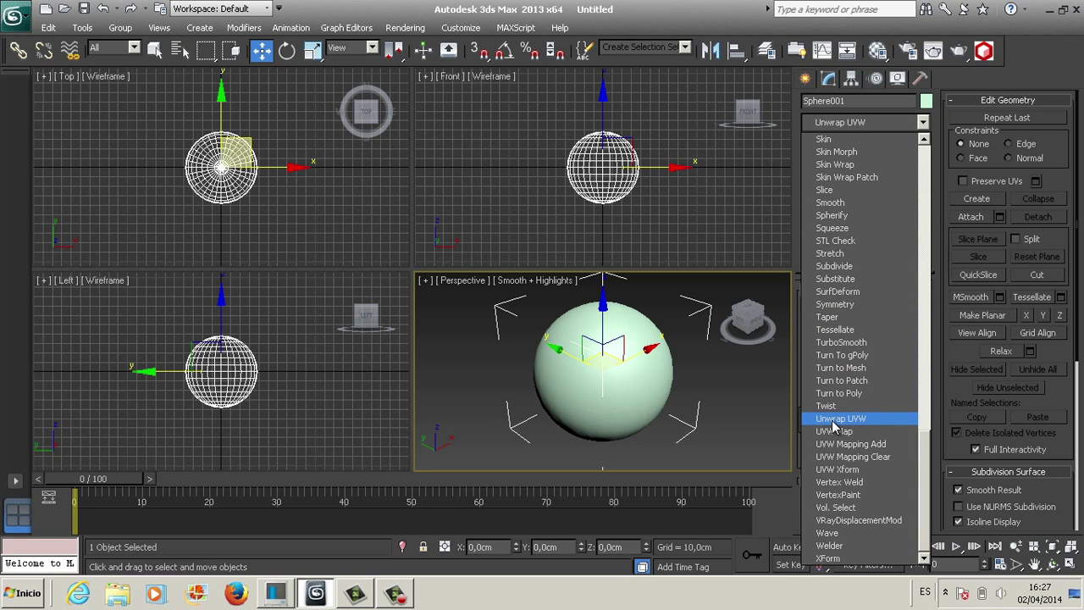
click(834, 420)
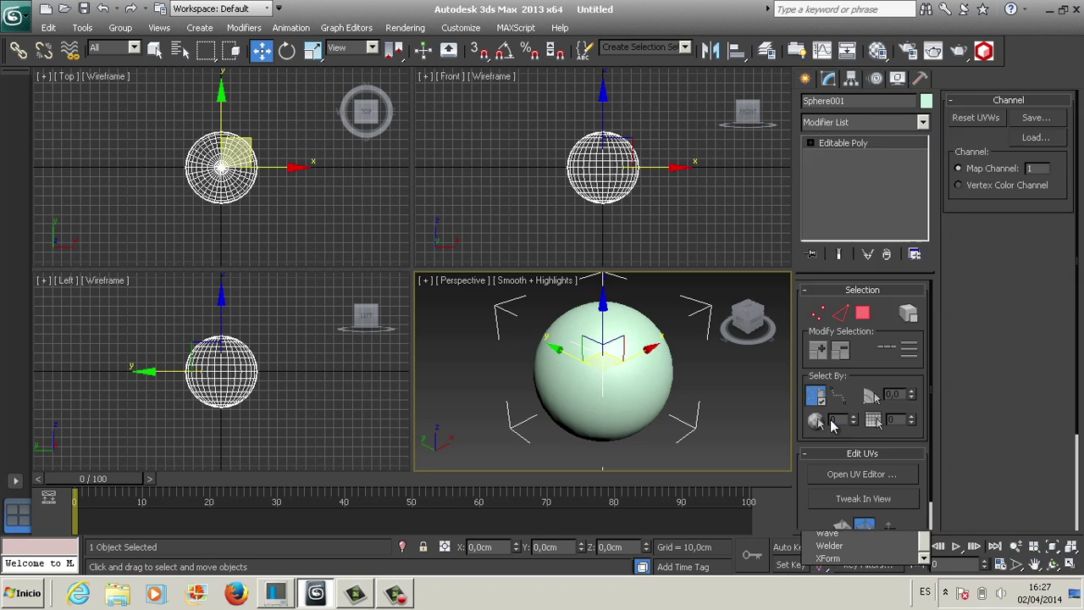
click(864, 316)
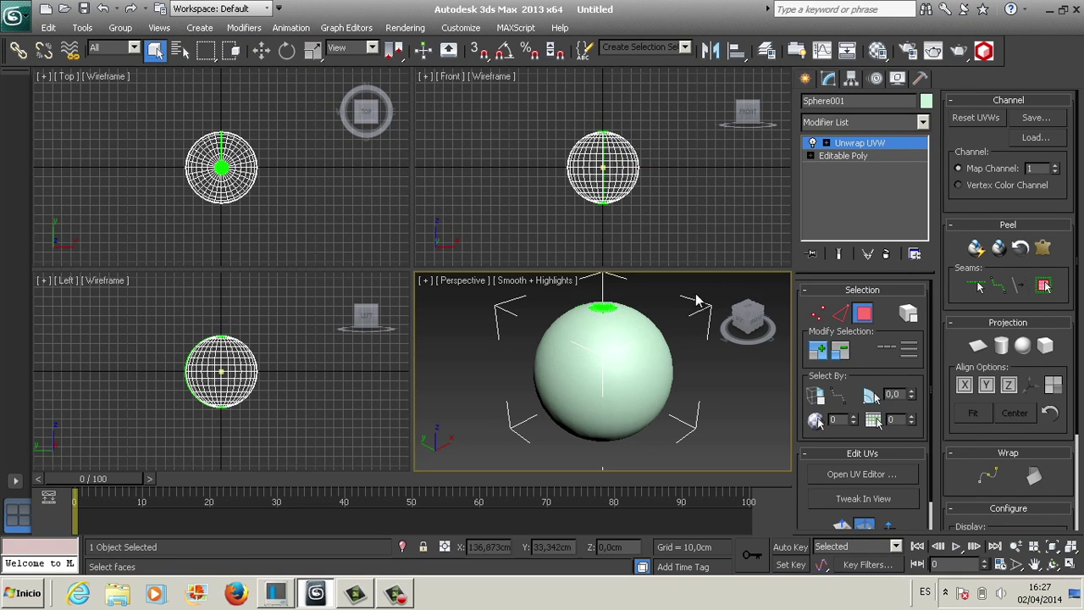
Select all the sphere's faces and open the UV editor maximized.
mouse_move(698, 286)
mouse_down()
mouse_move(604, 415)
mouse_move(493, 463)
mouse_up()
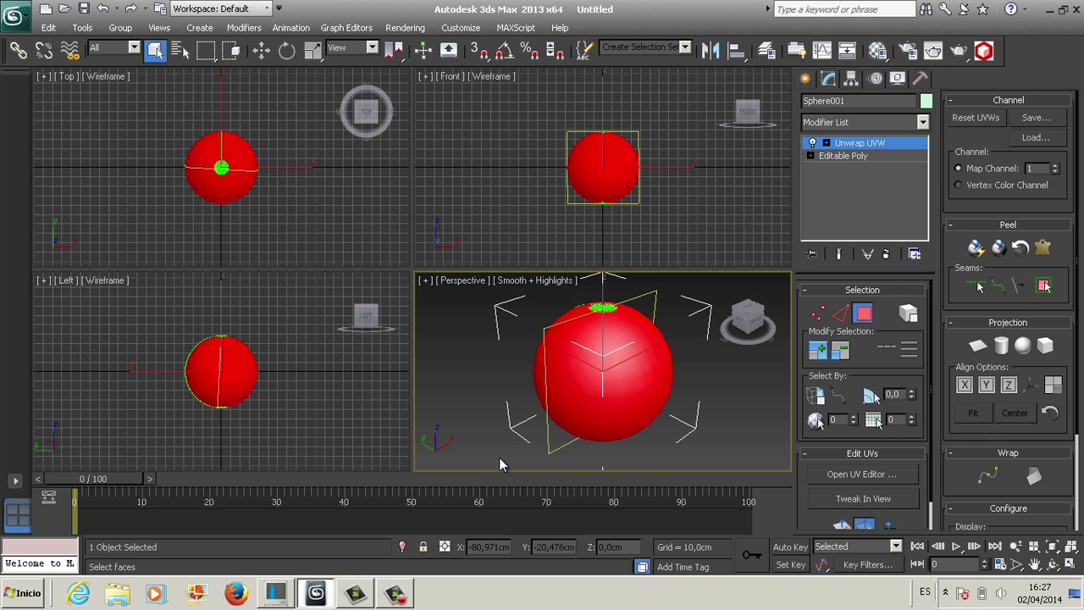
click(834, 477)
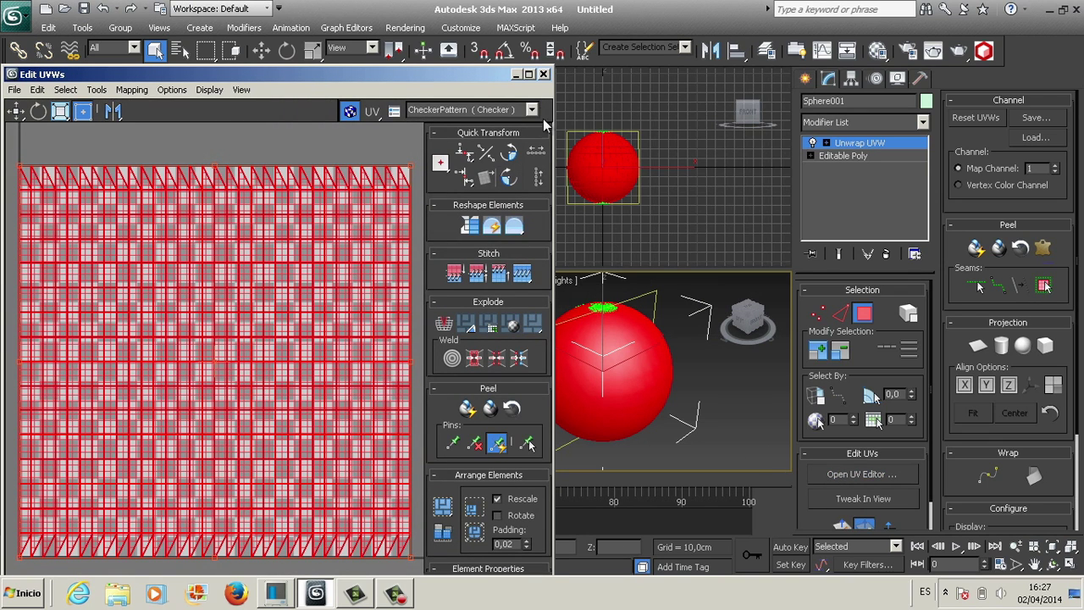
click(529, 76)
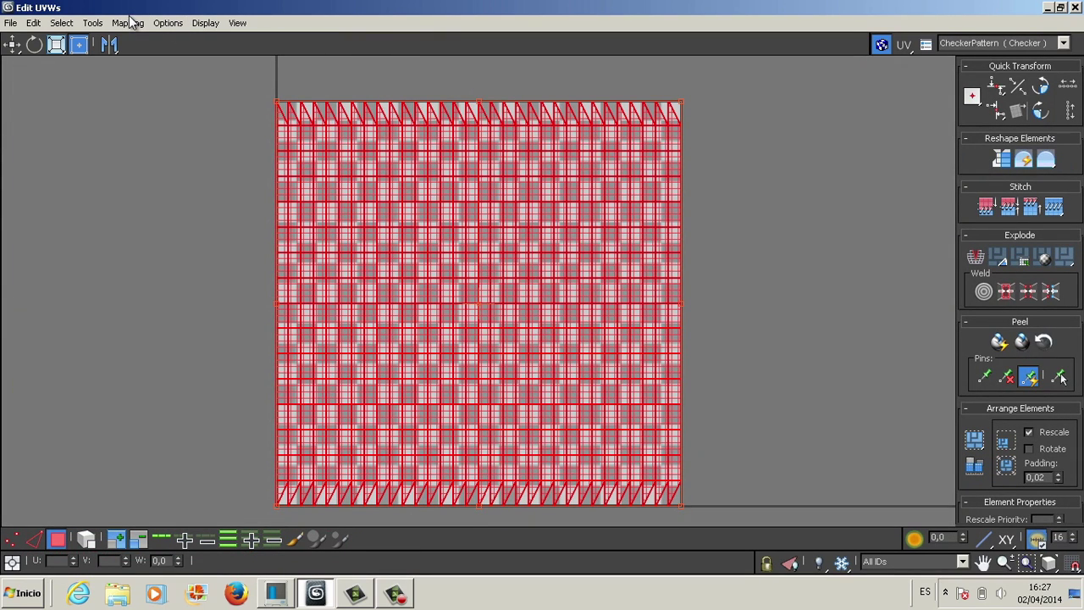
Apply Normal Mapping with the Left/Right Mapping type to the UVs.
click(131, 25)
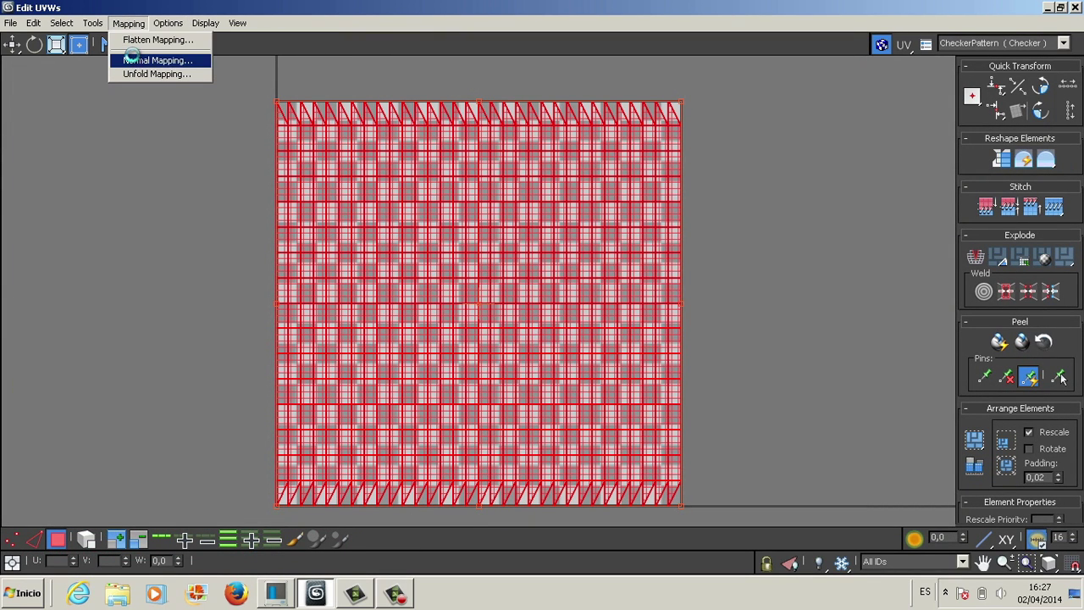
click(132, 60)
click(116, 36)
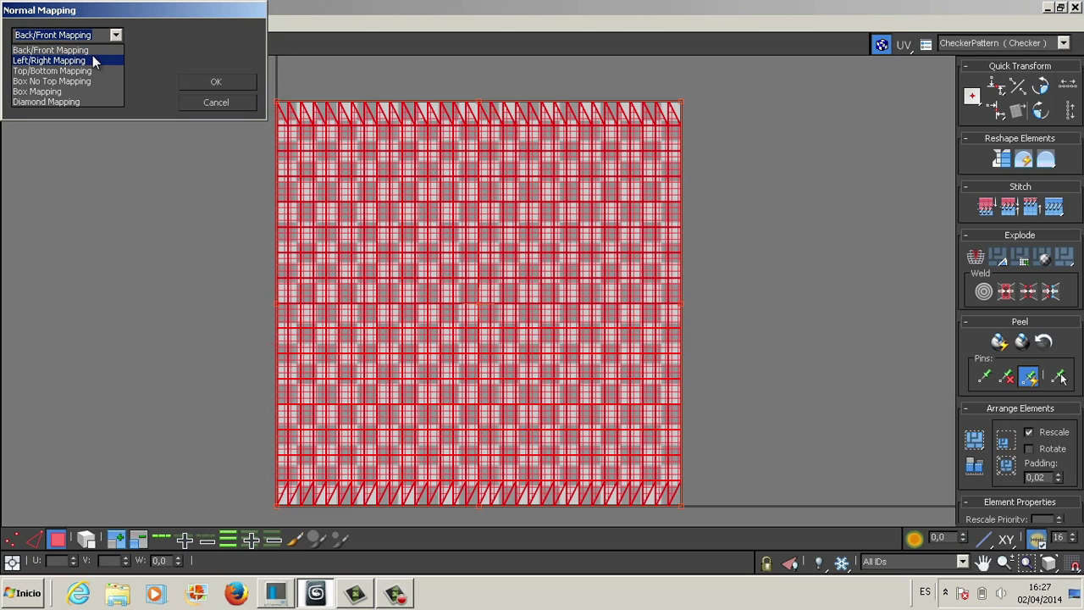
click(85, 60)
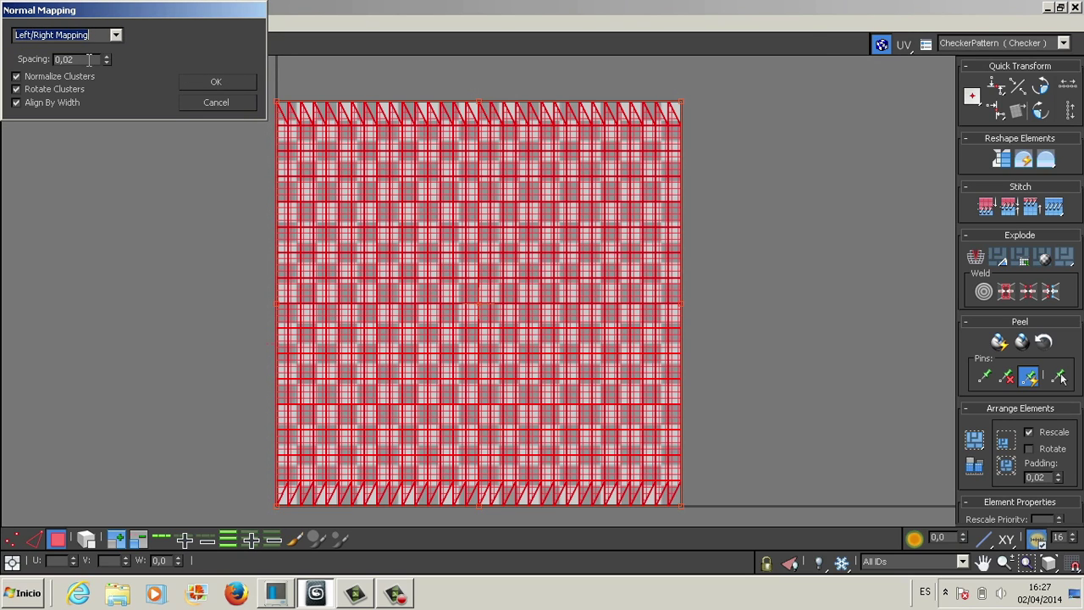
click(229, 81)
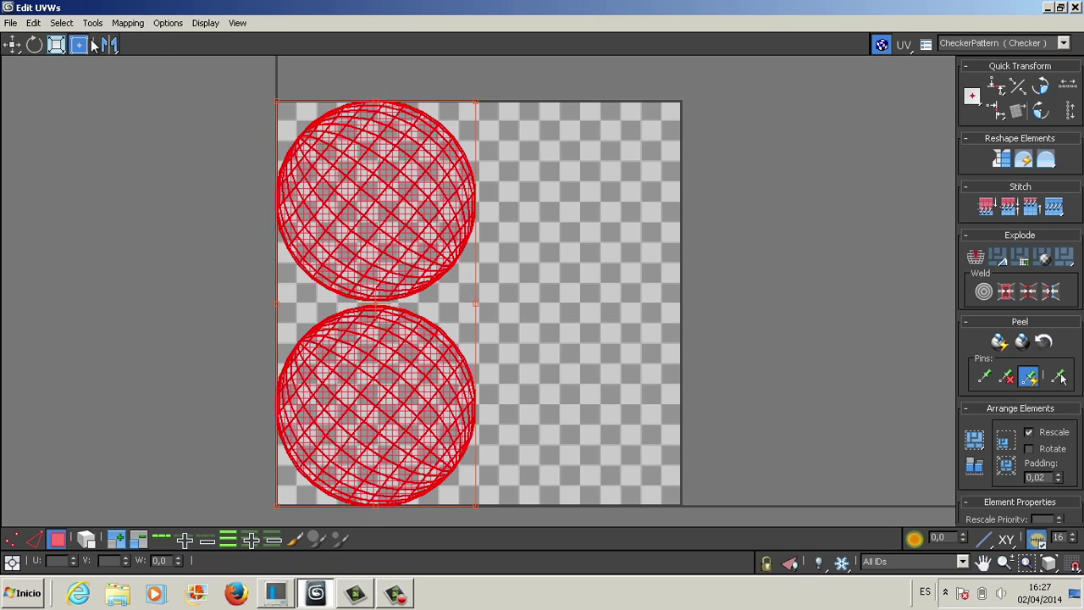
Rotate both UV clusters about 90 degrees, then move and scale them to fit the texture tile.
click(35, 44)
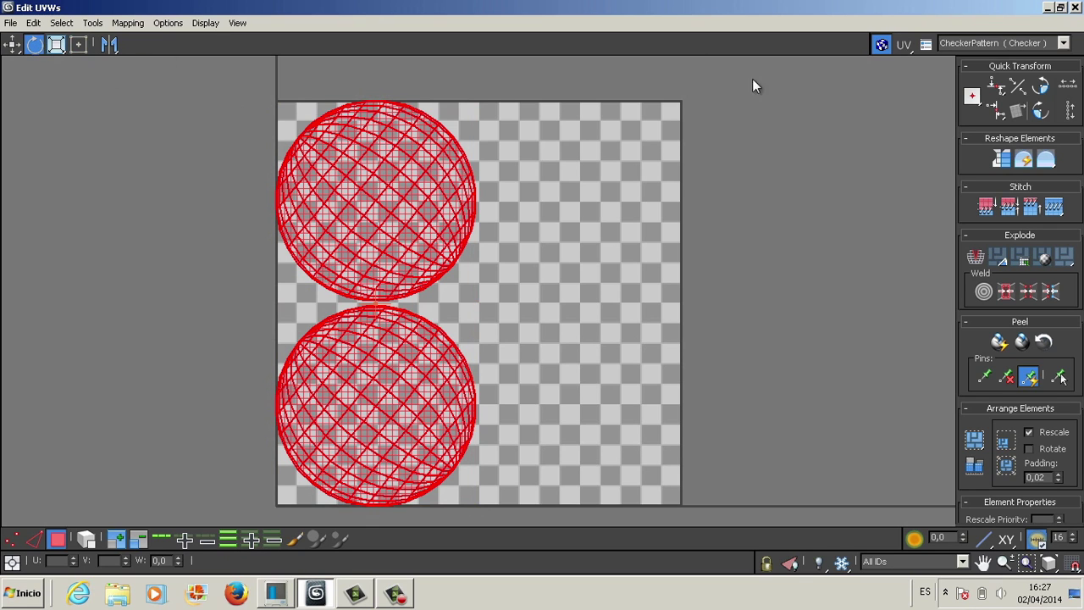
click(1048, 7)
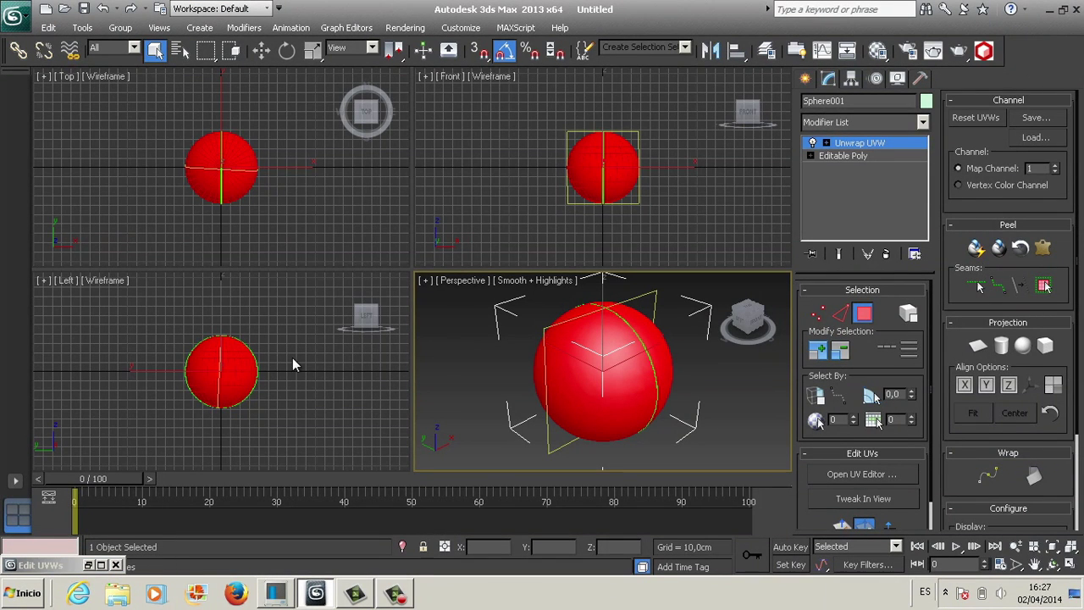
click(100, 565)
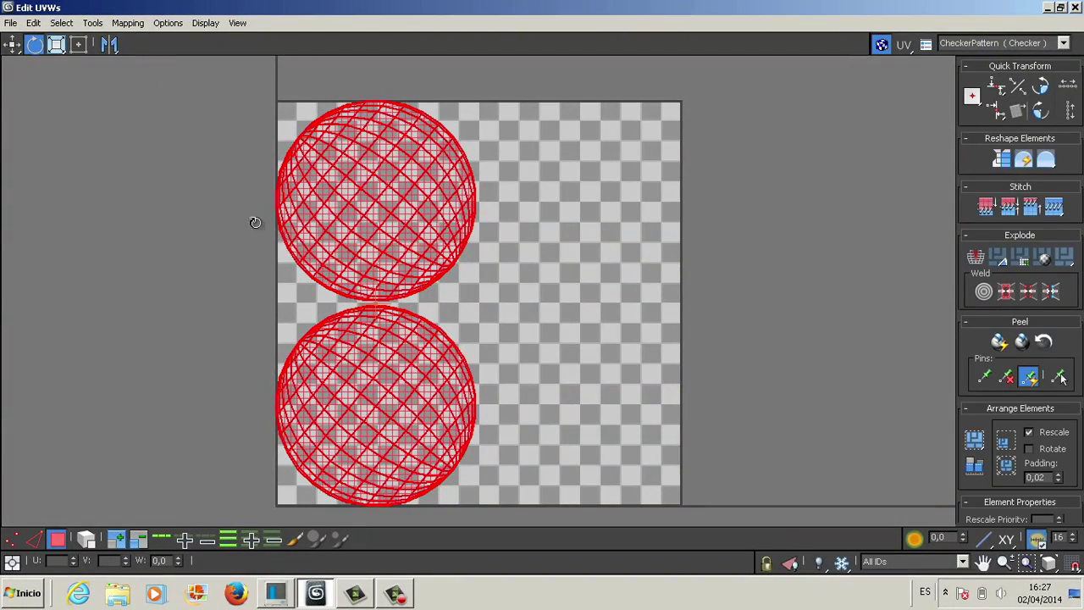
mouse_move(417, 170)
mouse_down()
mouse_move(514, 295)
mouse_move(432, 313)
mouse_up()
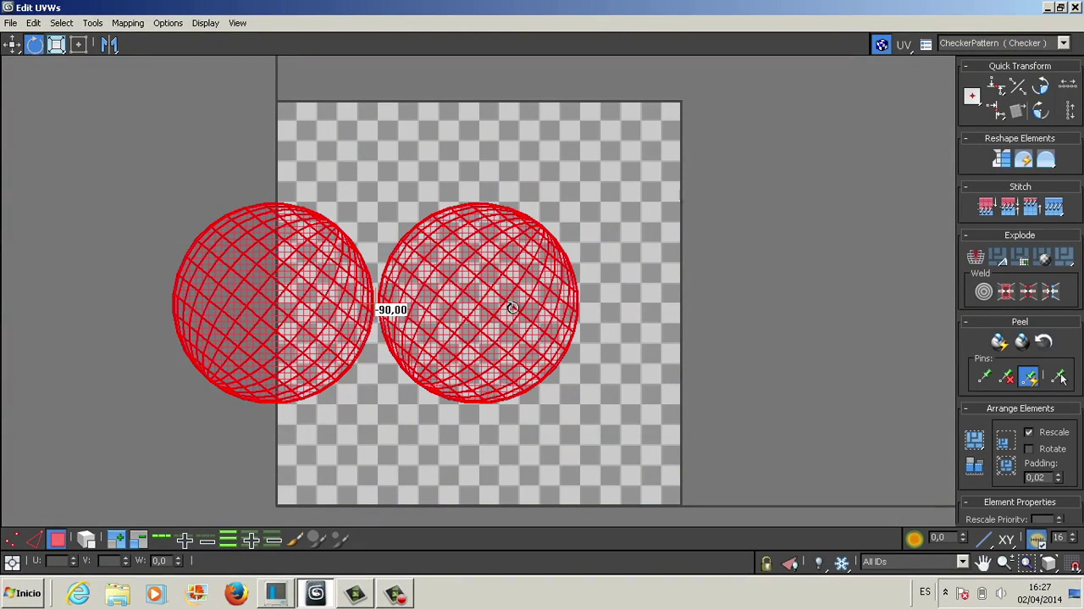
click(12, 44)
mouse_move(432, 241)
mouse_down()
mouse_move(558, 277)
mouse_move(481, 286)
mouse_up()
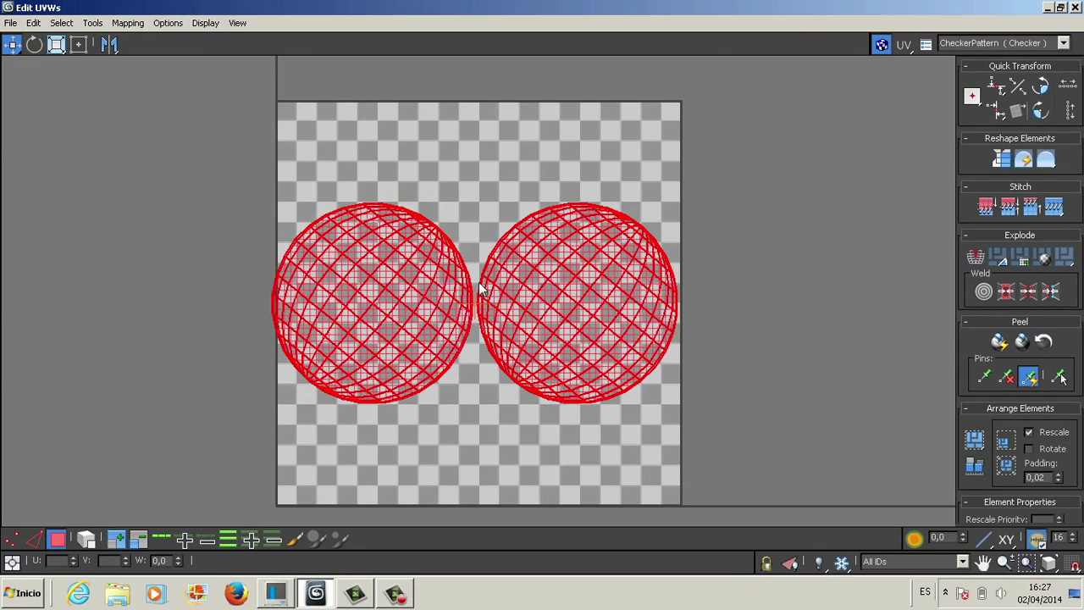
click(57, 44)
drag(354, 263, 351, 267)
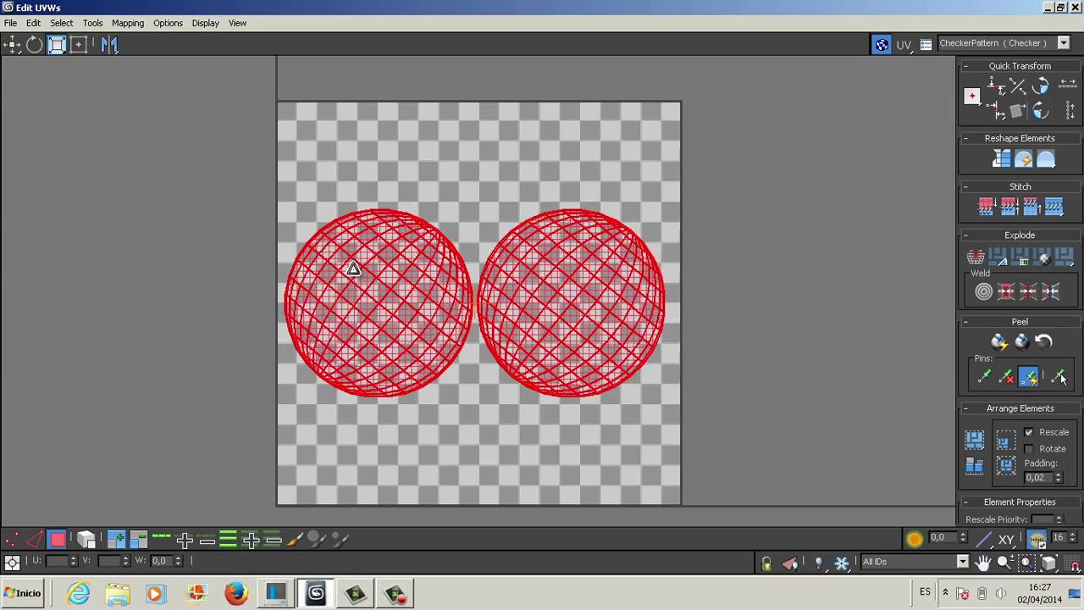
click(12, 44)
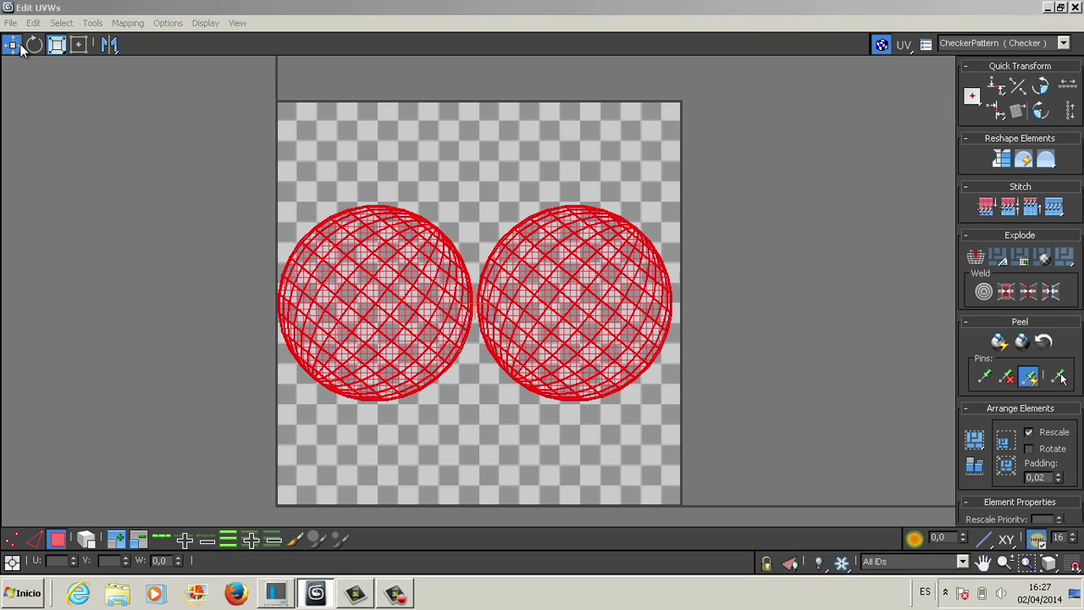
drag(360, 292, 364, 299)
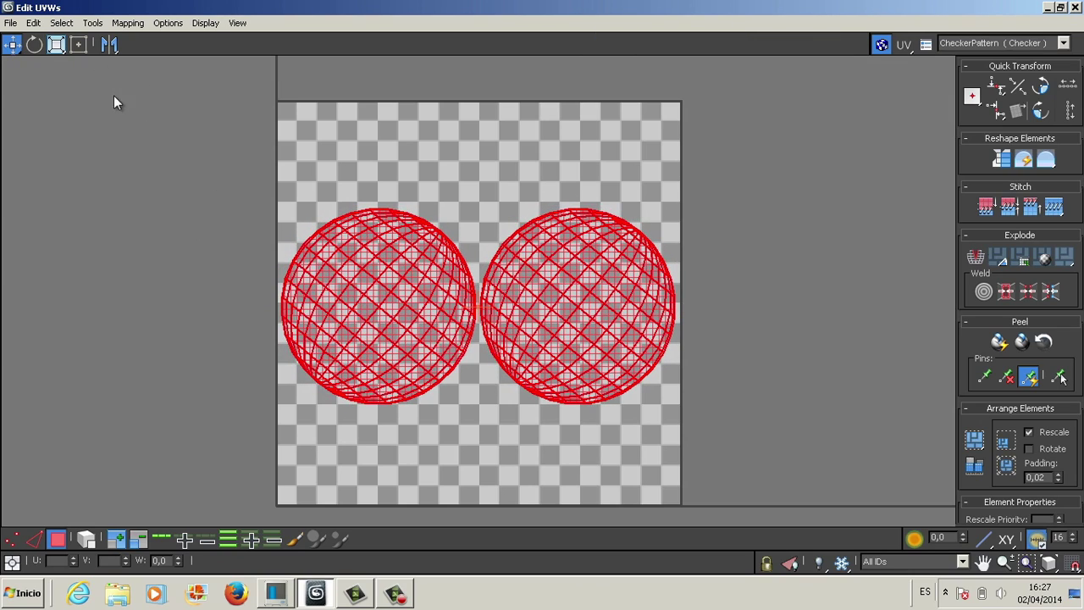
Rotate the left and right UV clusters 35 degrees each so their grid lines run straight.
click(33, 45)
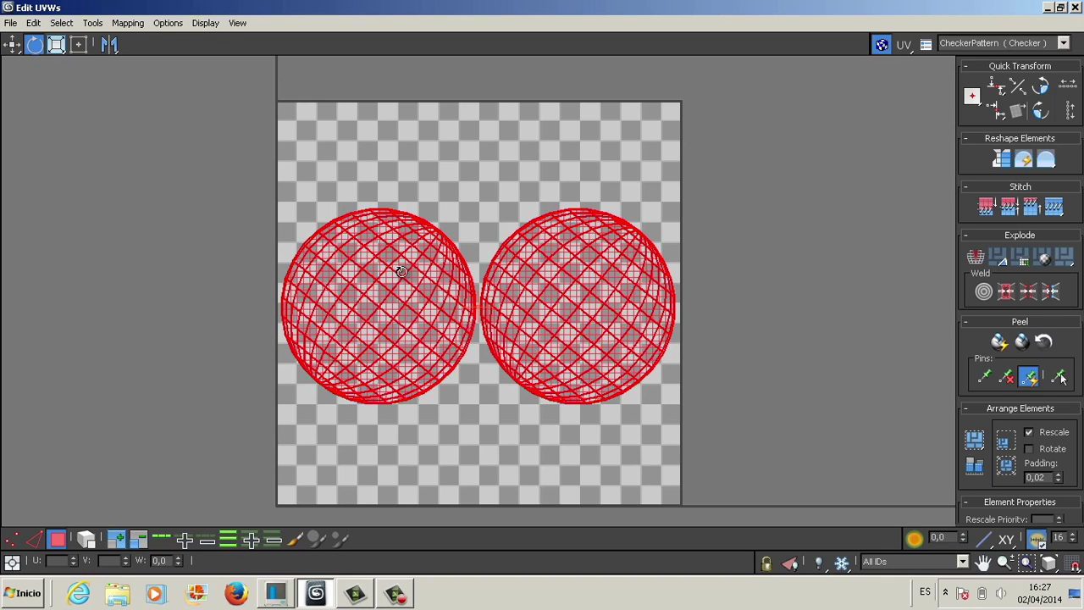
click(89, 538)
key(ctrl+a)
click(426, 334)
drag(419, 292, 394, 278)
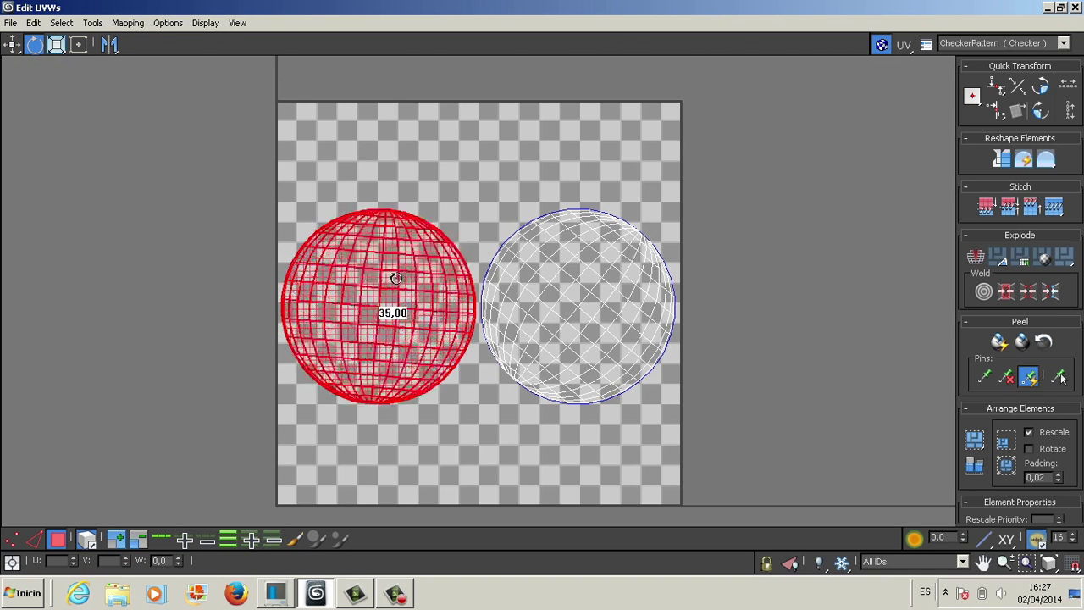
drag(551, 284, 489, 285)
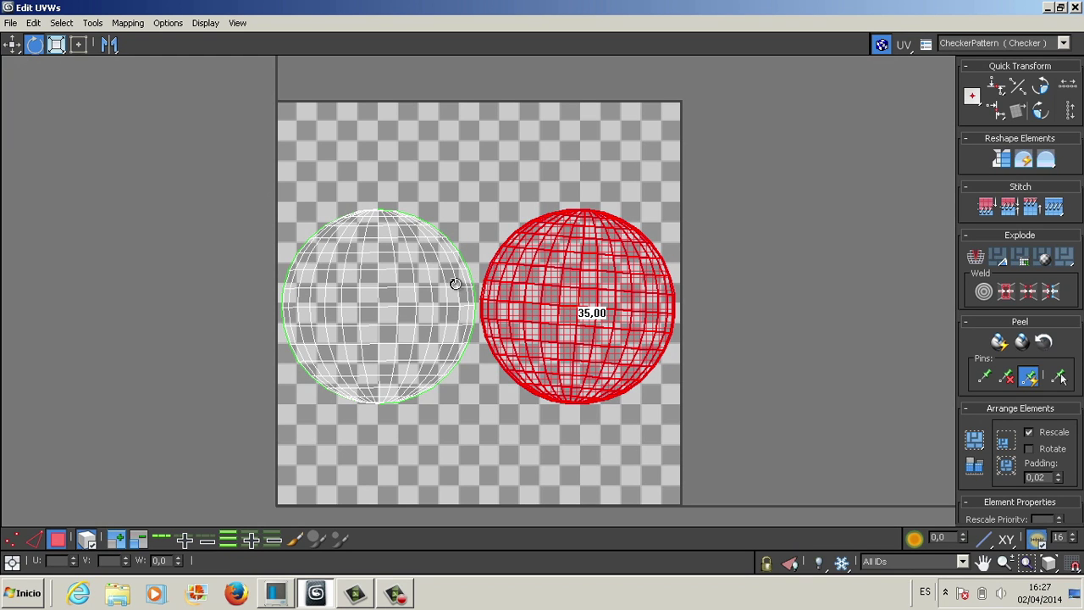
drag(478, 284, 442, 285)
click(478, 433)
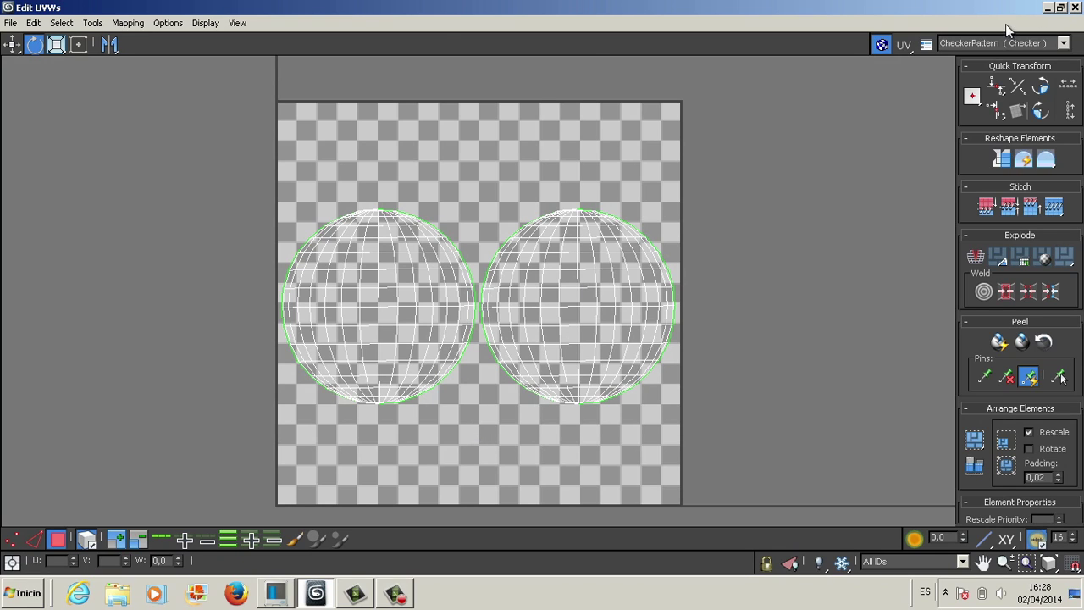
Render the UVW template at 1024×1024.
click(92, 23)
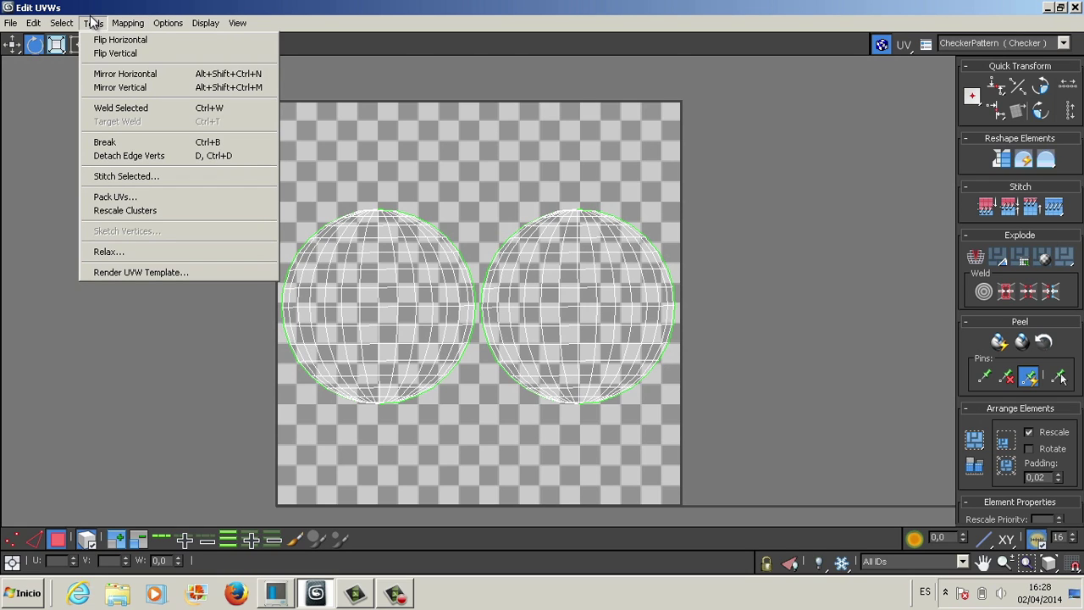
click(144, 271)
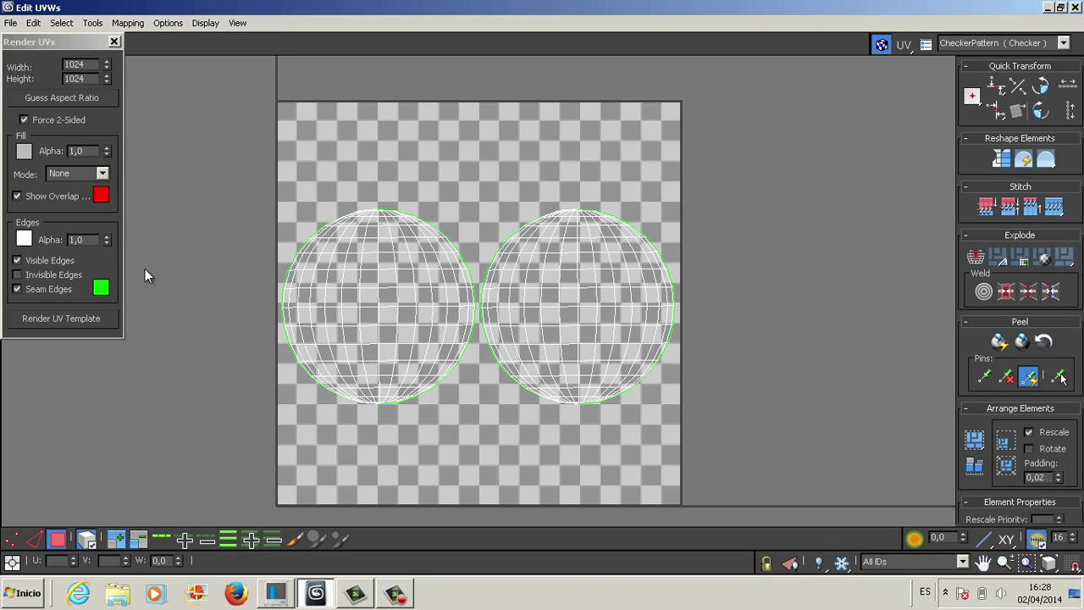
click(46, 316)
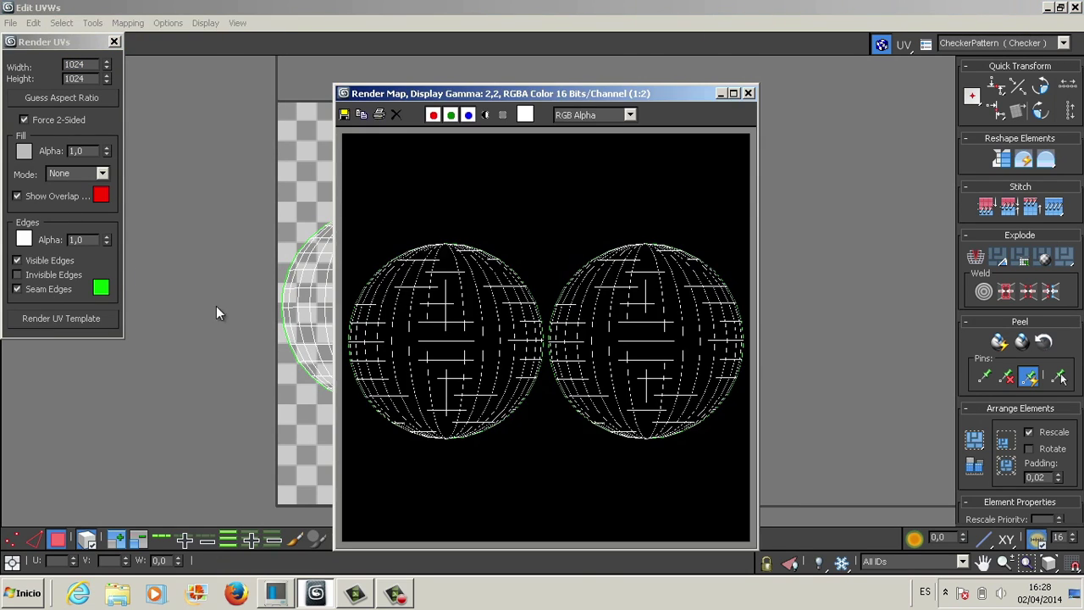
click(1074, 7)
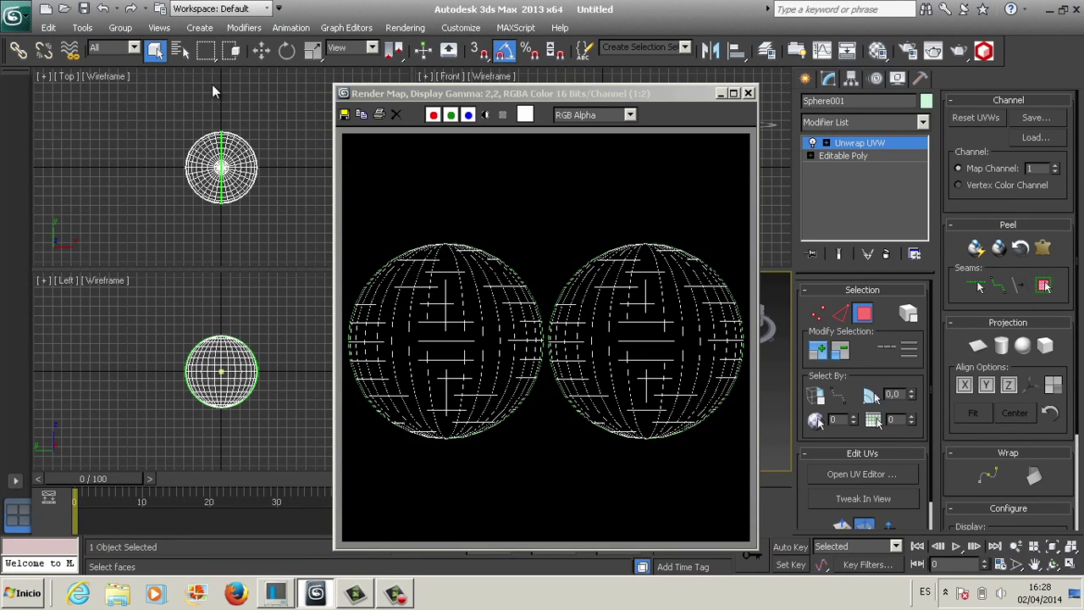
Save the rendered template as the JPEG 'mi plantilla uv' in the bola folder.
click(344, 114)
text(mi plantilla u)
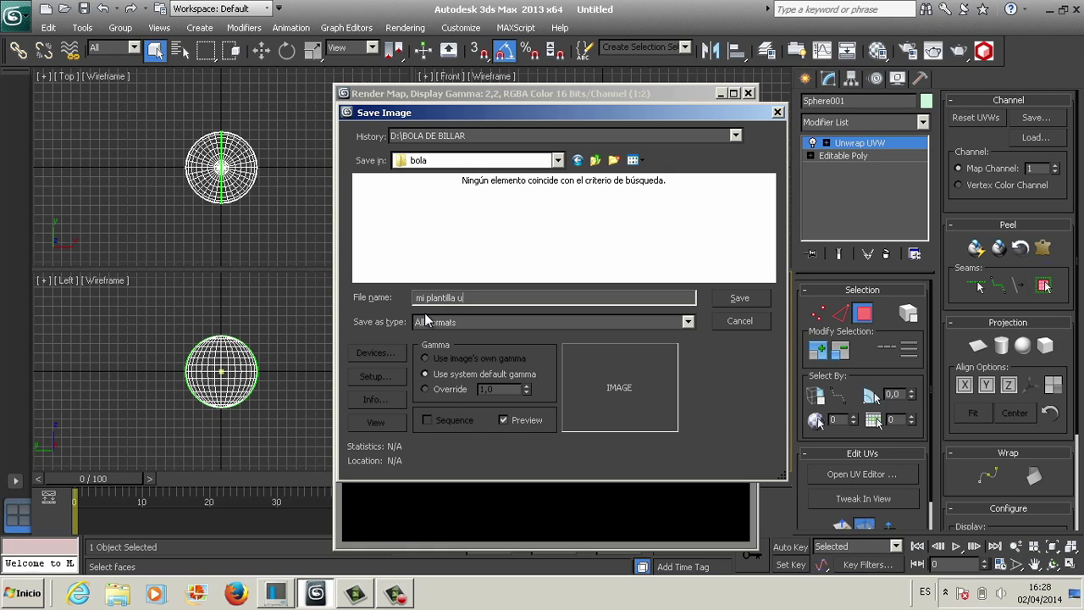
text(v)
key(Return)
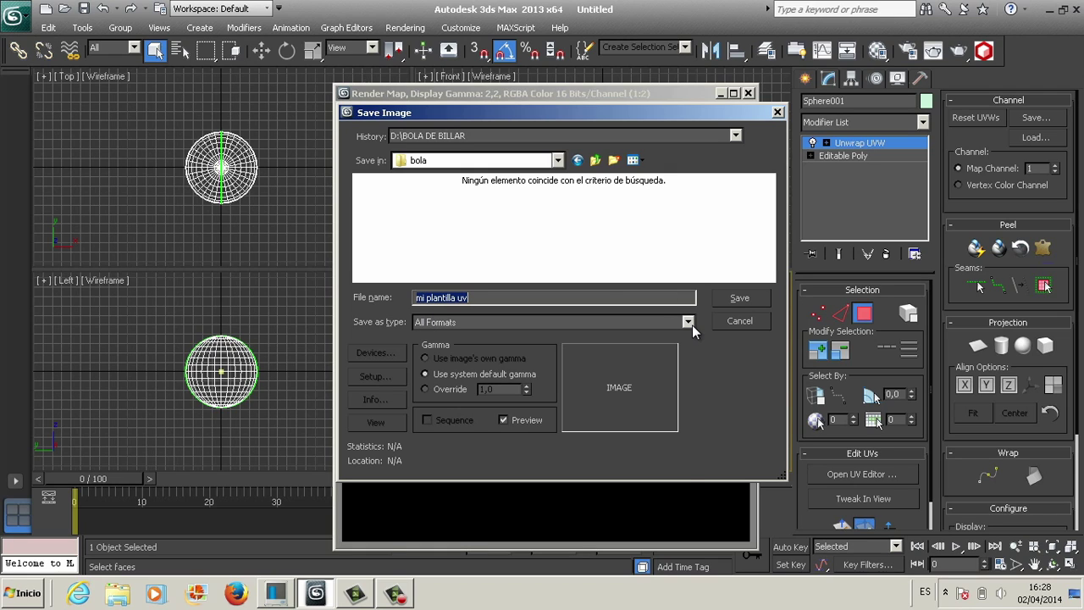
click(688, 323)
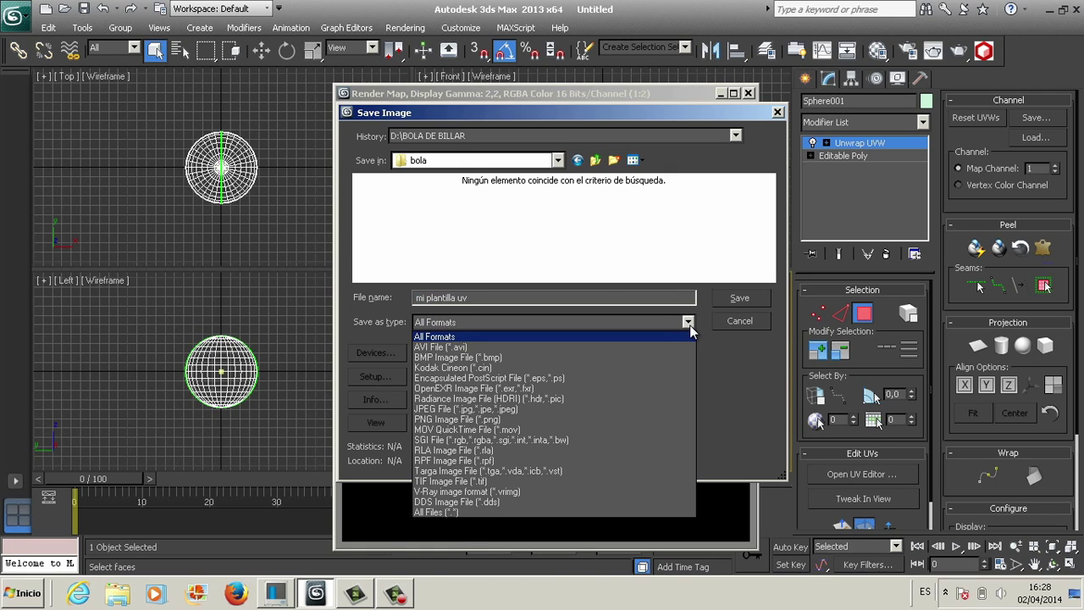
click(508, 409)
click(742, 301)
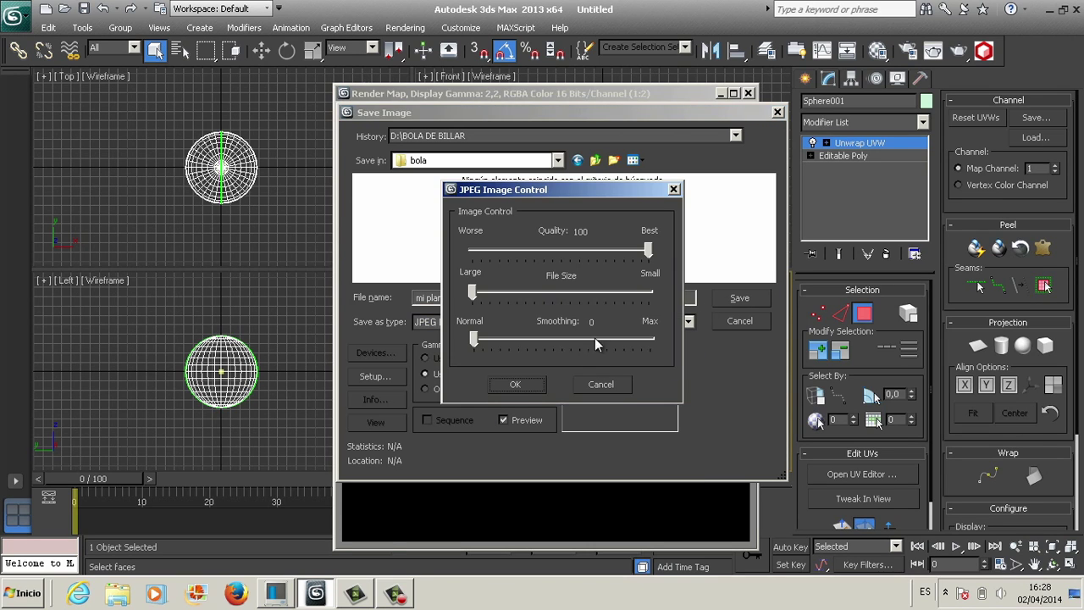
click(519, 385)
click(748, 93)
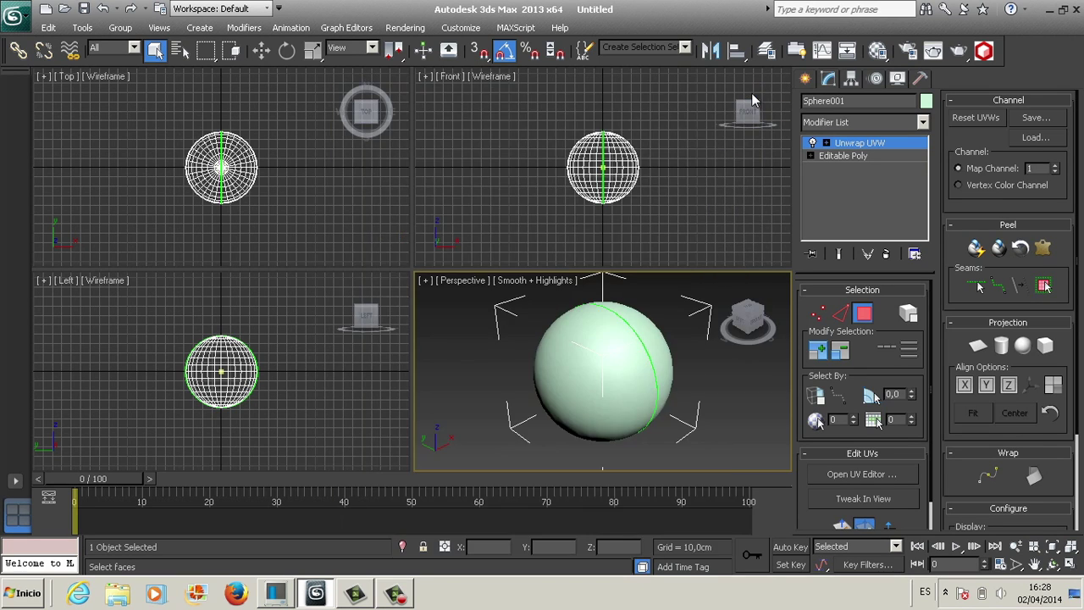
Minimize 3ds Max and bring up Photoshop's Open dialog.
click(1050, 11)
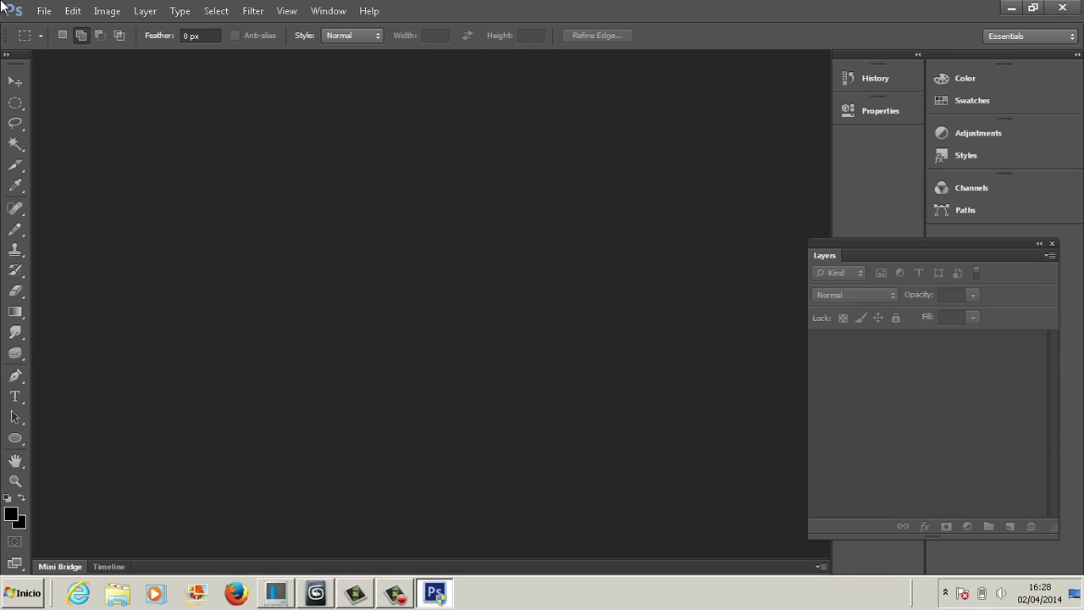
click(44, 11)
click(63, 47)
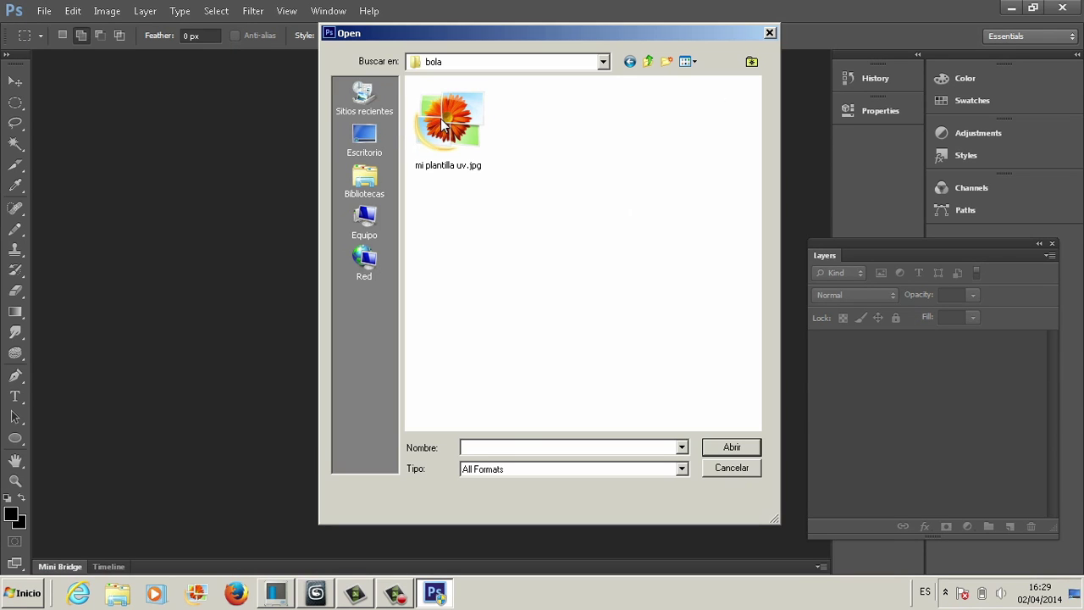
Open mi plantilla uv.jpg, hide the grid overlay, and add an empty Layer 1.
double_click(442, 125)
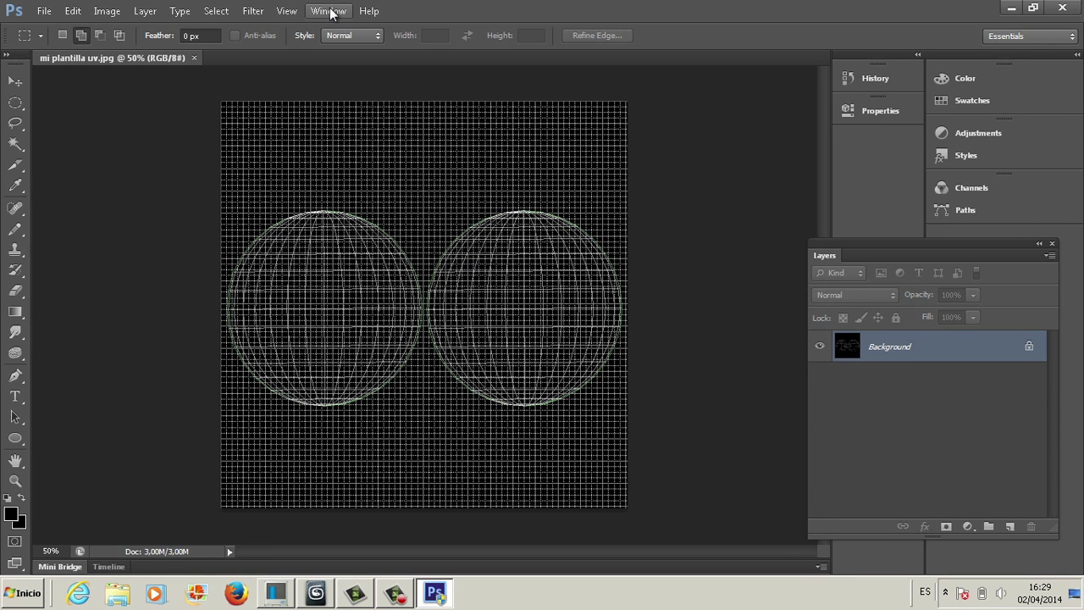
click(286, 11)
click(312, 205)
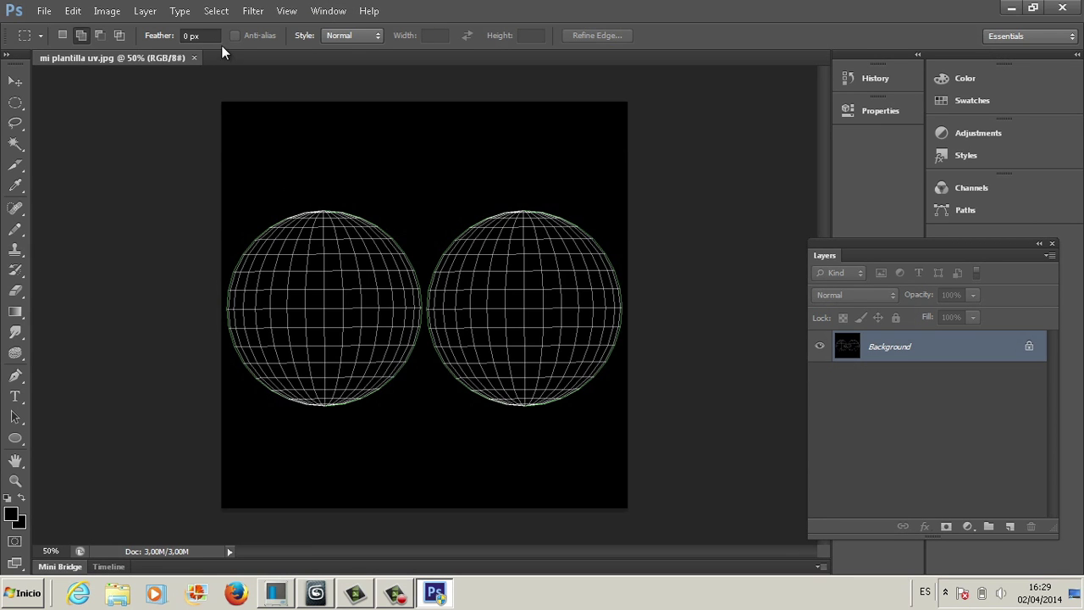
click(145, 11)
mouse_move(150, 28)
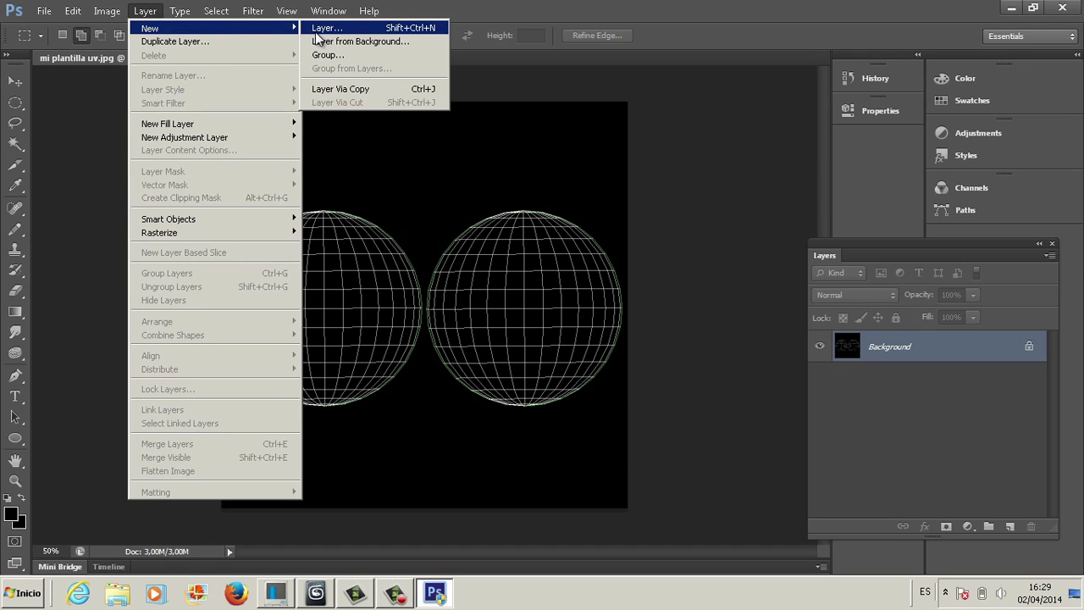
click(323, 28)
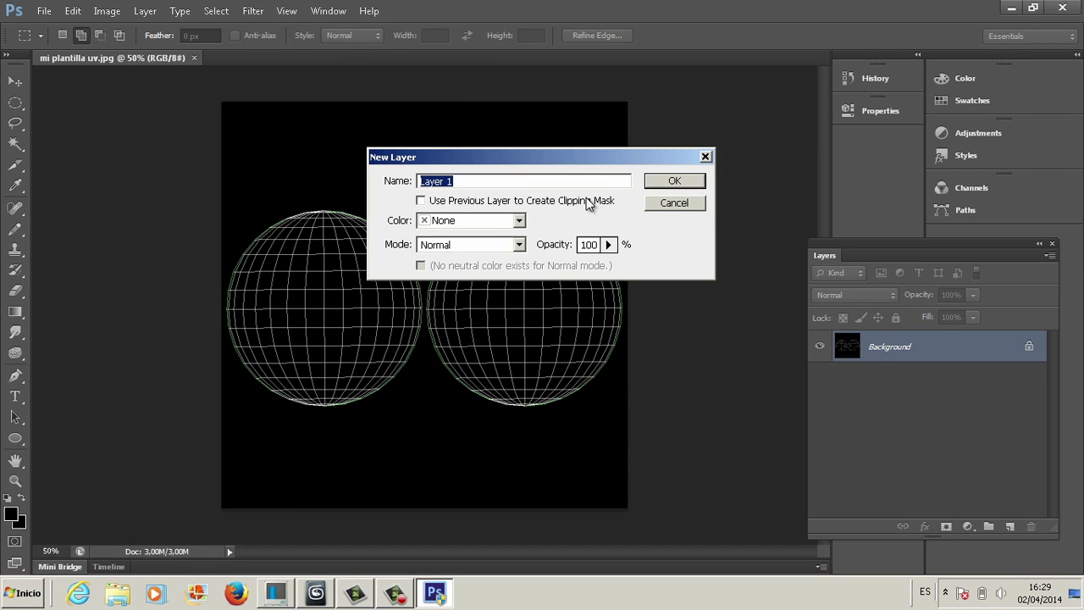
click(663, 184)
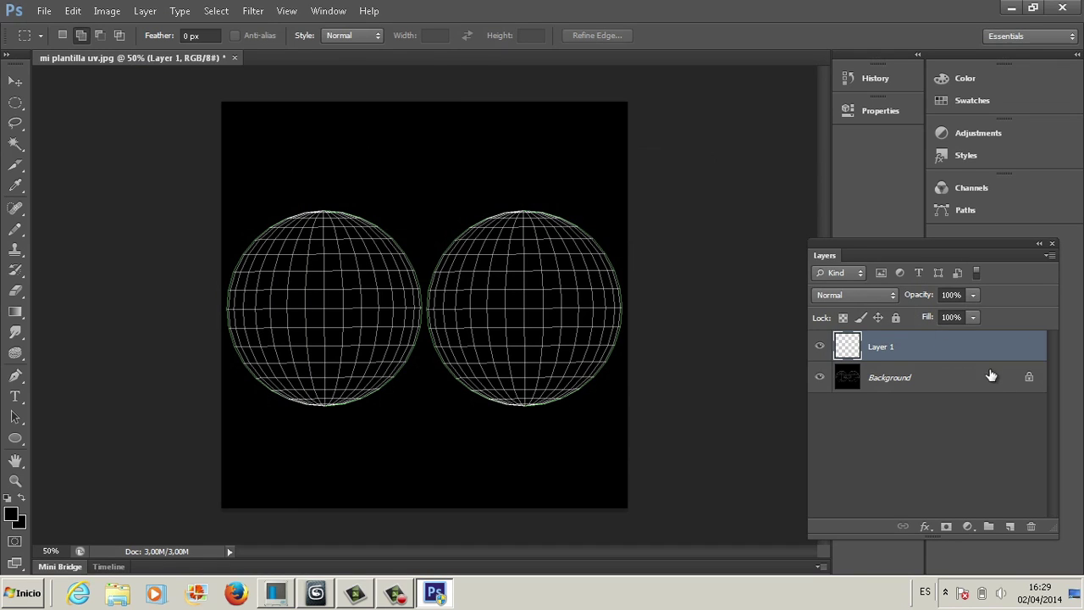
Turn the Background into a regular layer named plantilla.
double_click(1025, 381)
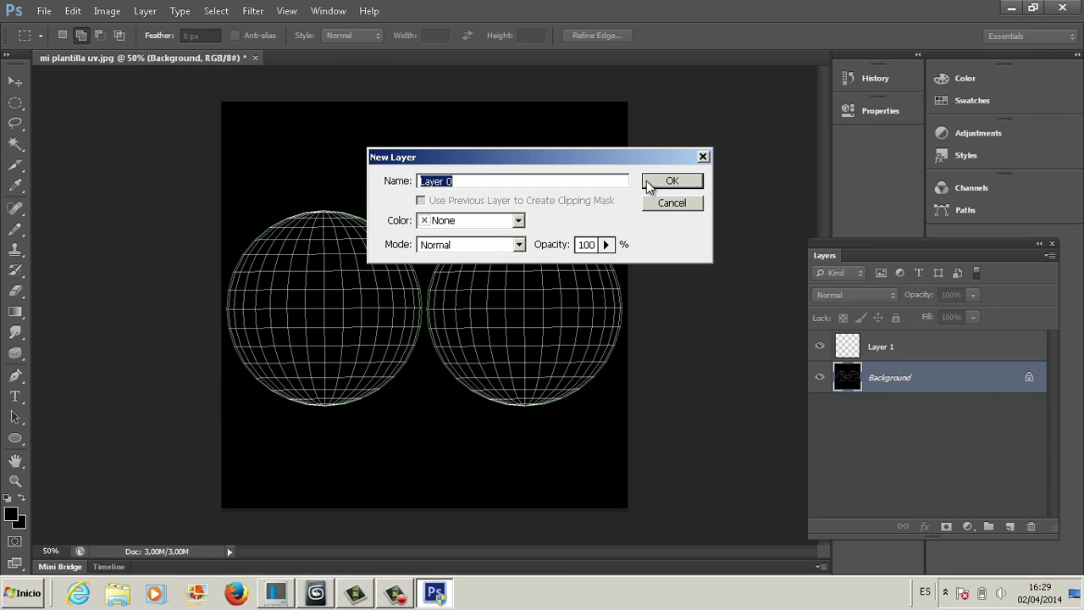
click(663, 180)
double_click(880, 377)
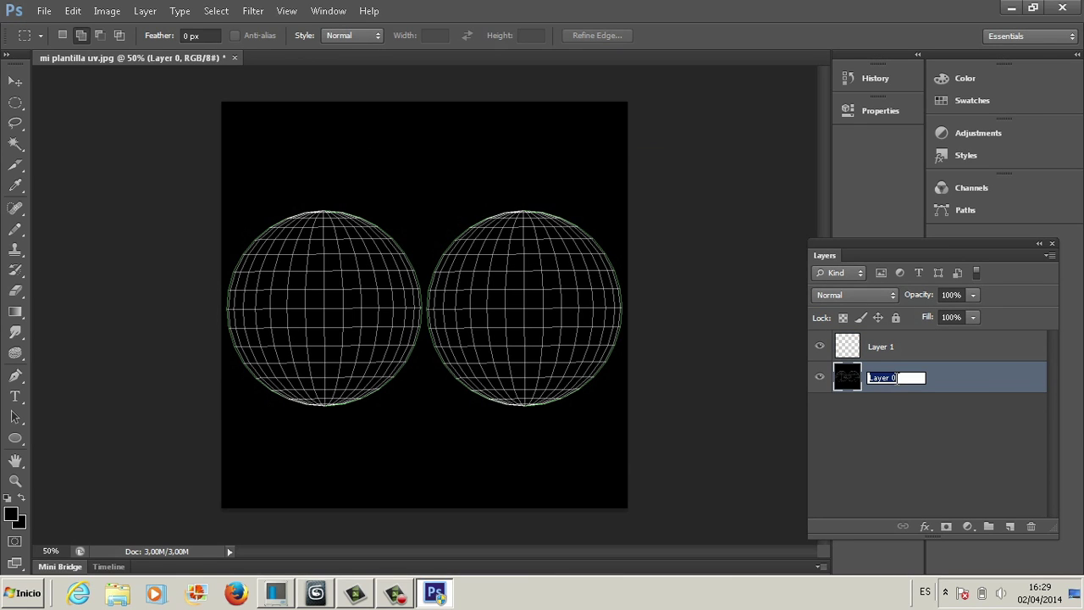
text(plantilla)
key(Return)
double_click(895, 378)
click(847, 374)
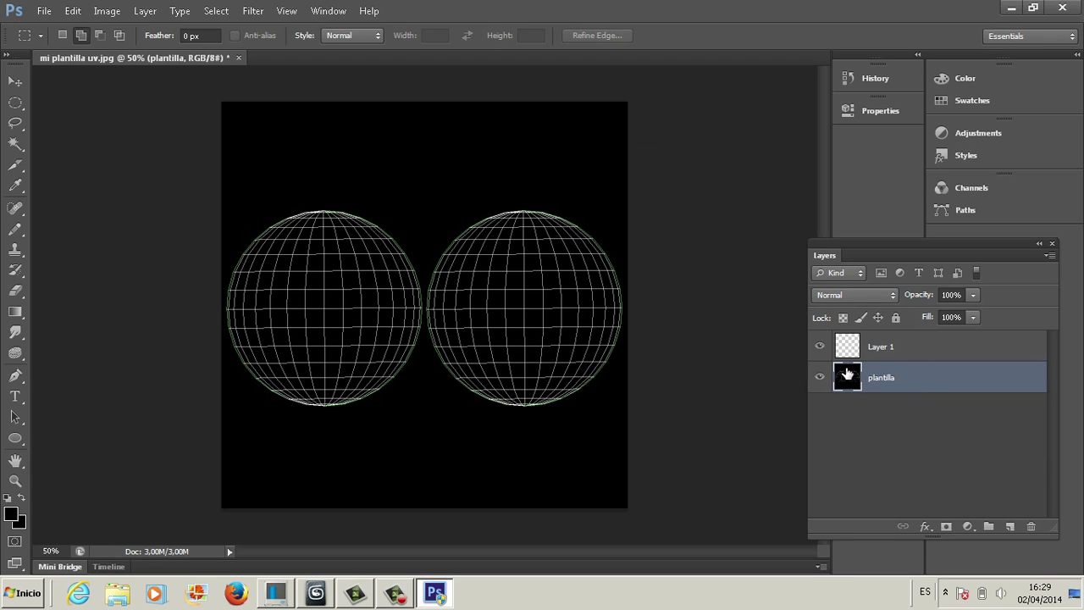
Set the plantilla layer's opacity to 63%.
double_click(999, 376)
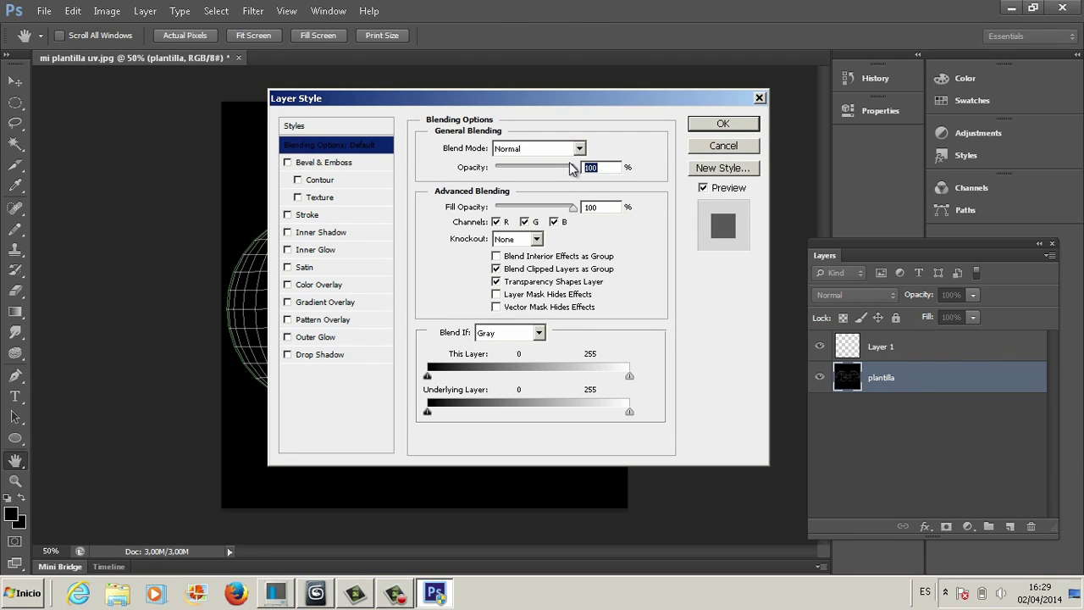
drag(555, 169, 544, 168)
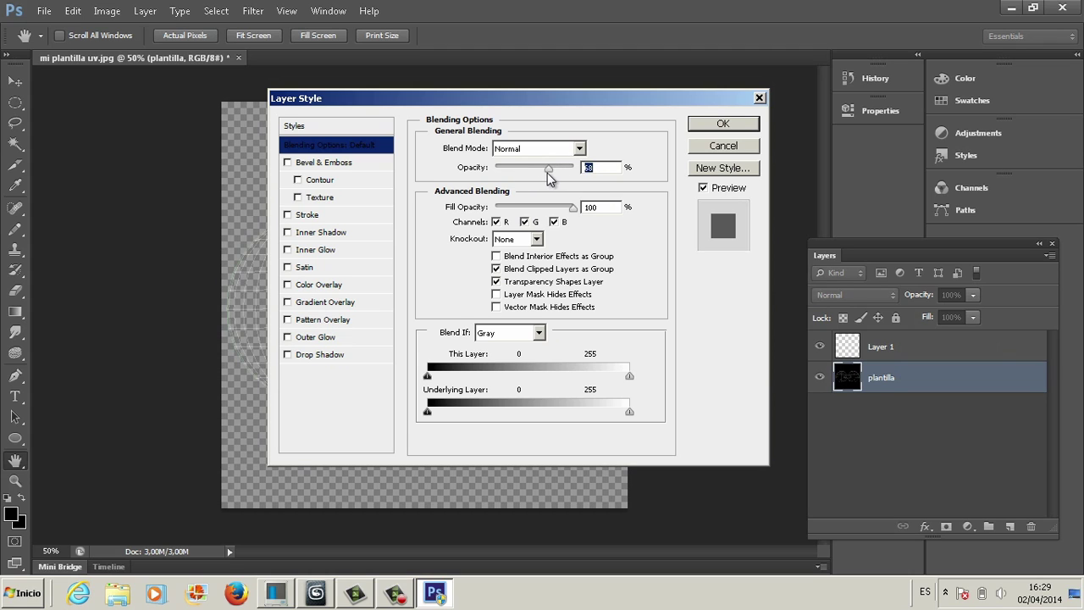
click(725, 123)
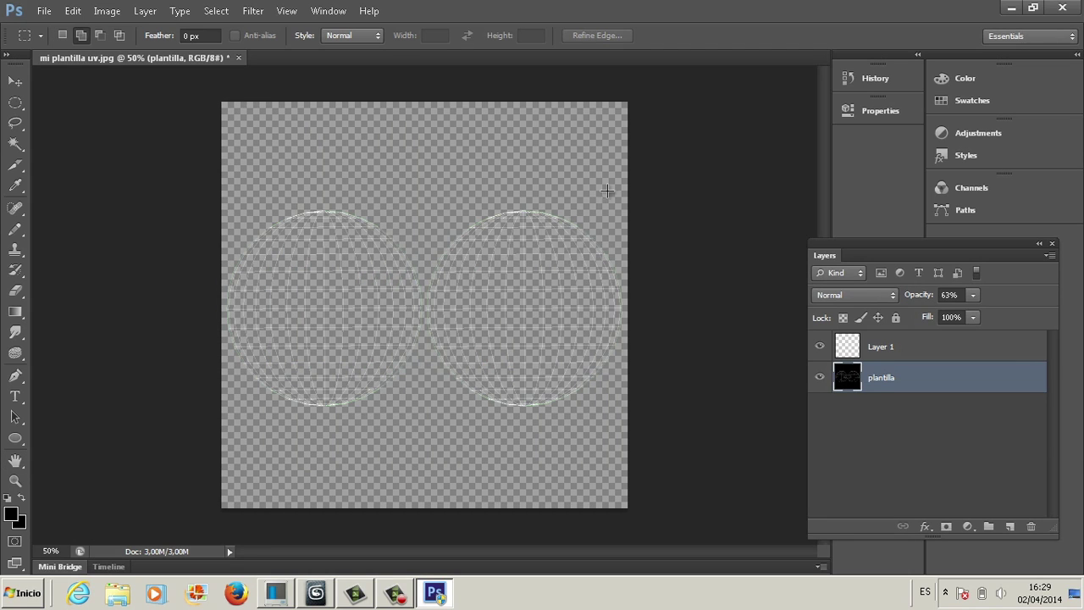
Fill Layer 1 with black, rename it negro, and move it below plantilla.
click(904, 355)
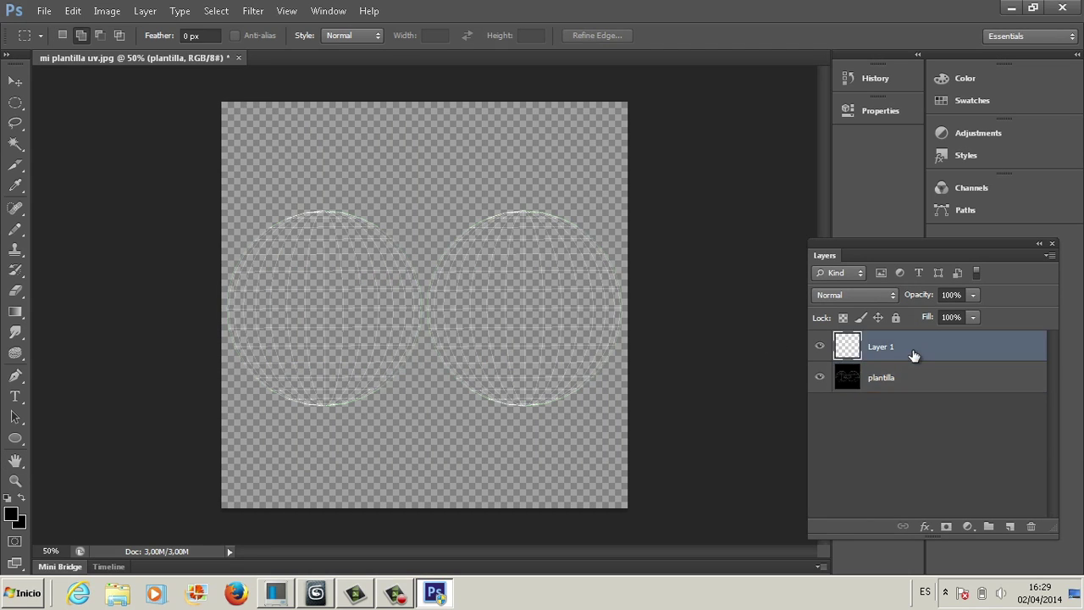
click(214, 10)
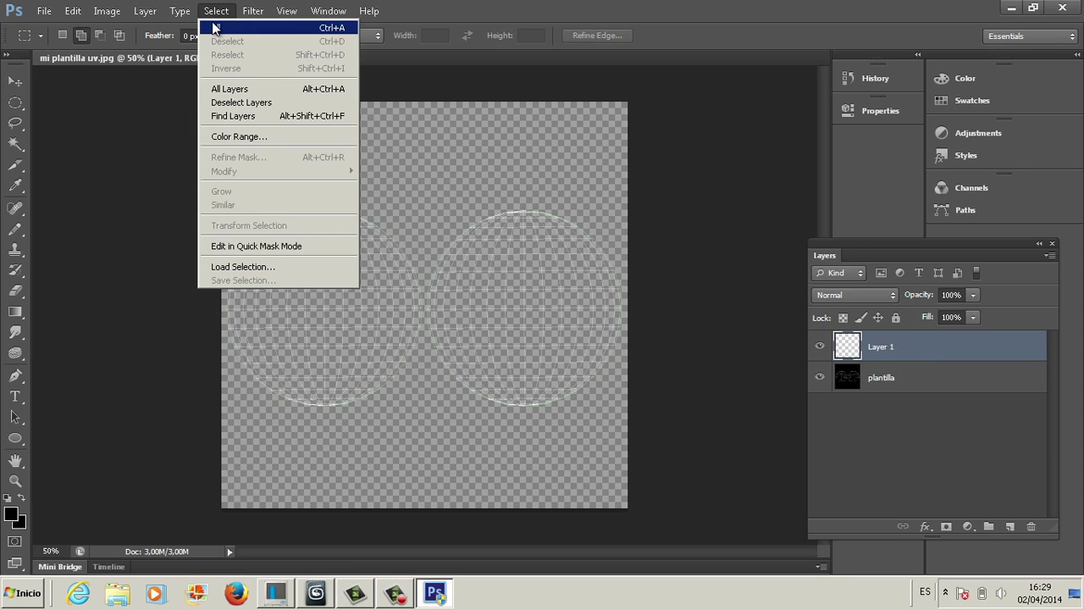
click(214, 27)
right_click(268, 146)
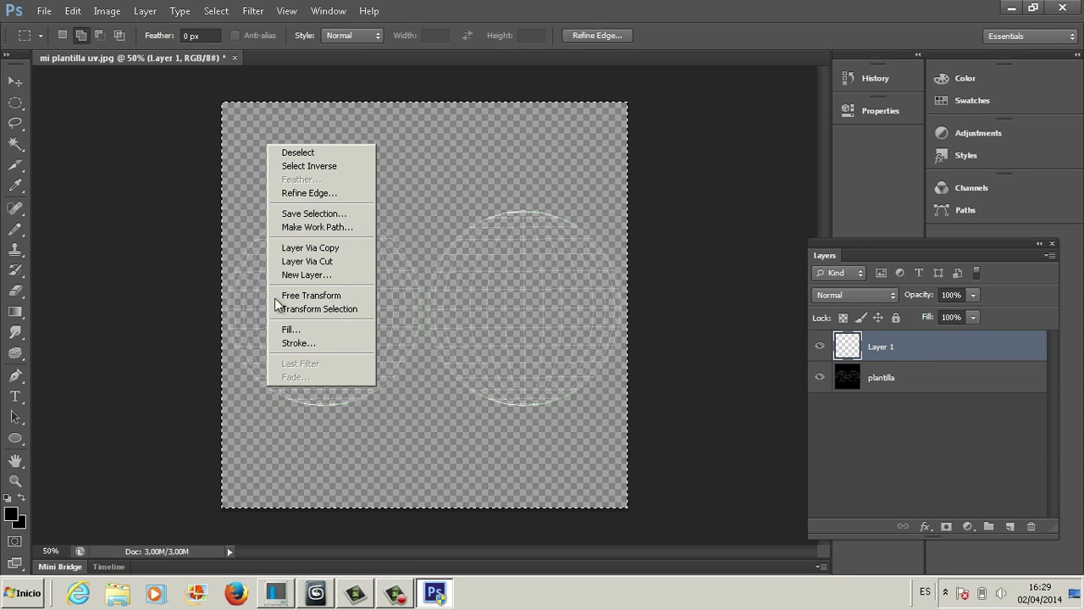
click(285, 329)
click(631, 162)
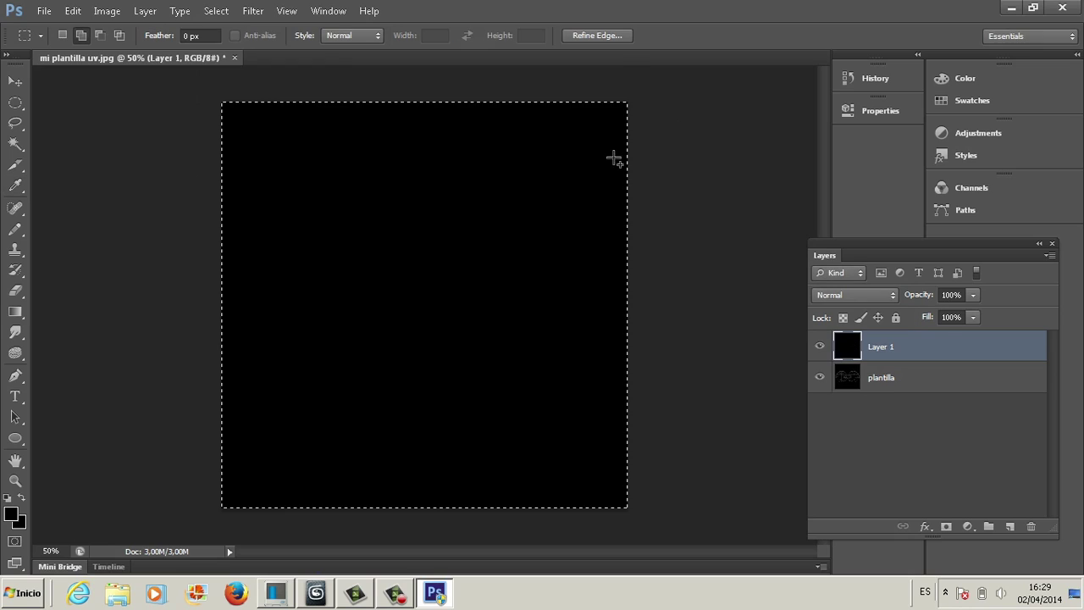
double_click(889, 348)
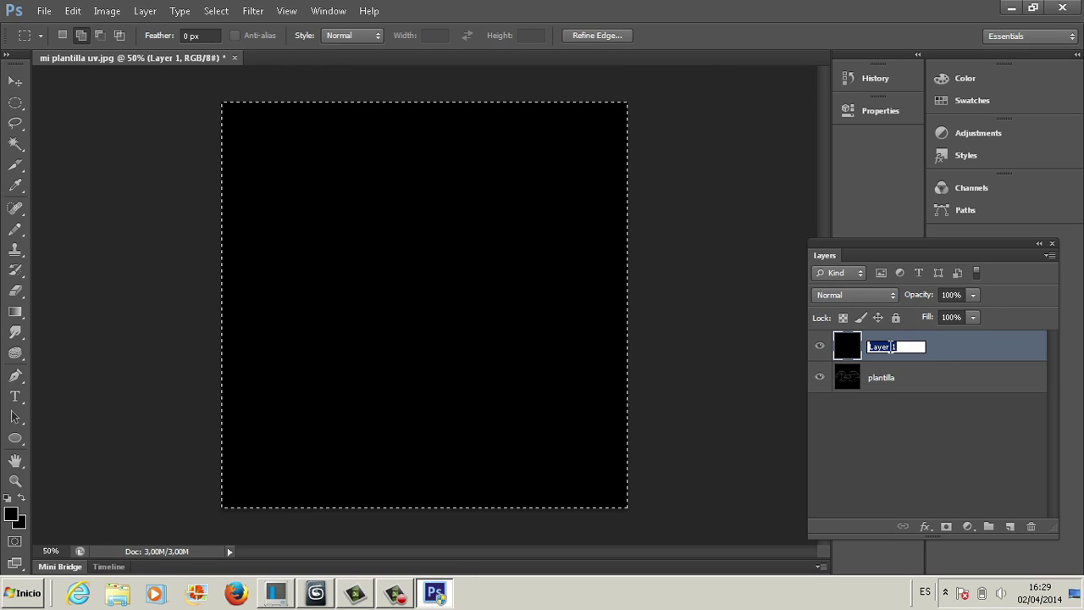
text(negro)
key(Return)
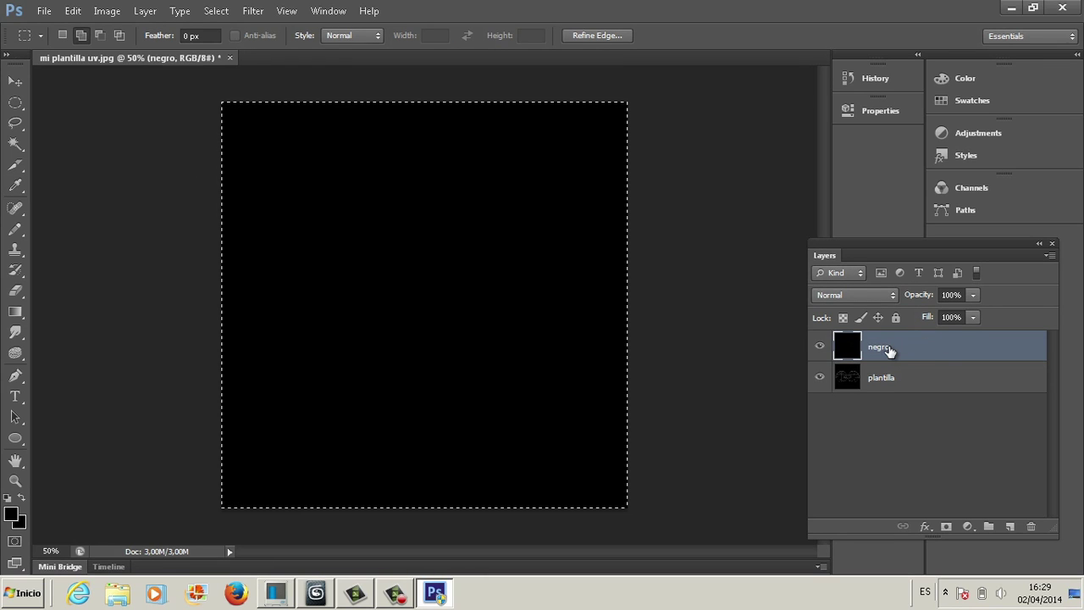
drag(889, 350, 896, 421)
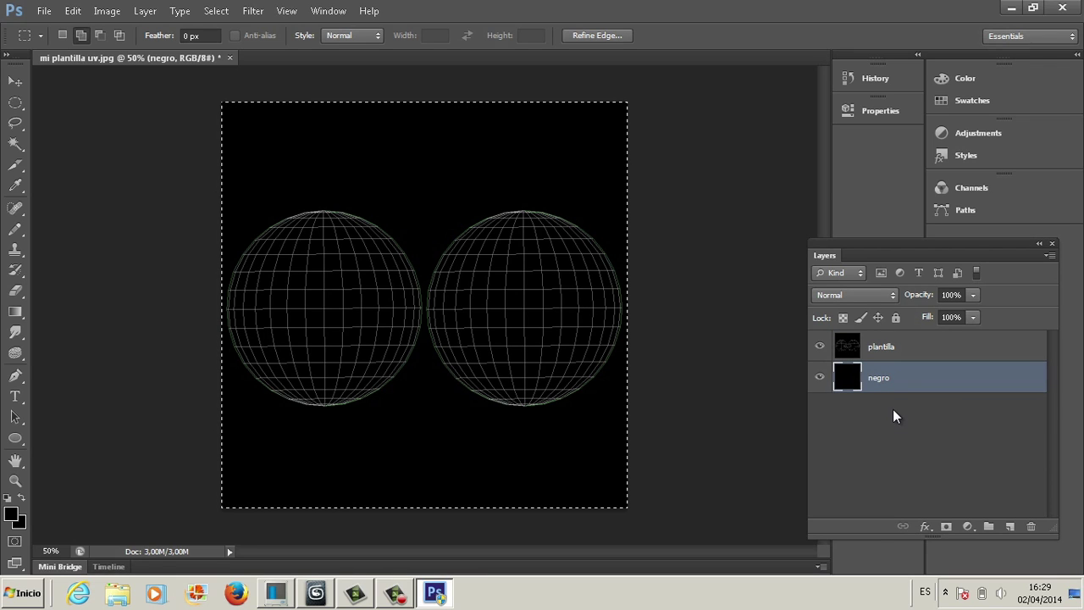
Add a layer named blanco and draw a circular selection on the left sphere.
click(145, 10)
mouse_move(150, 28)
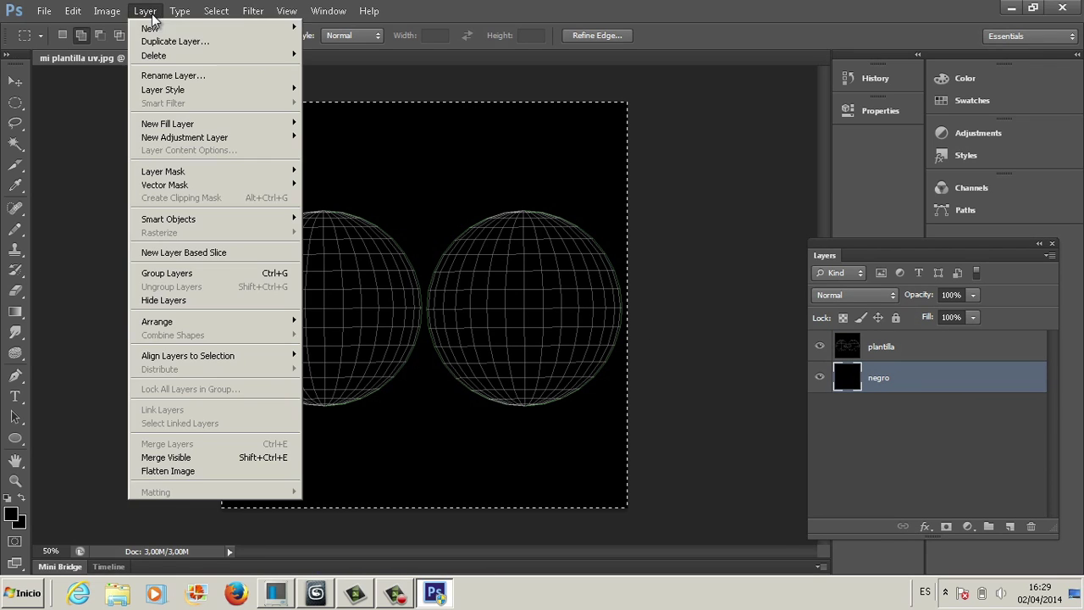
click(326, 28)
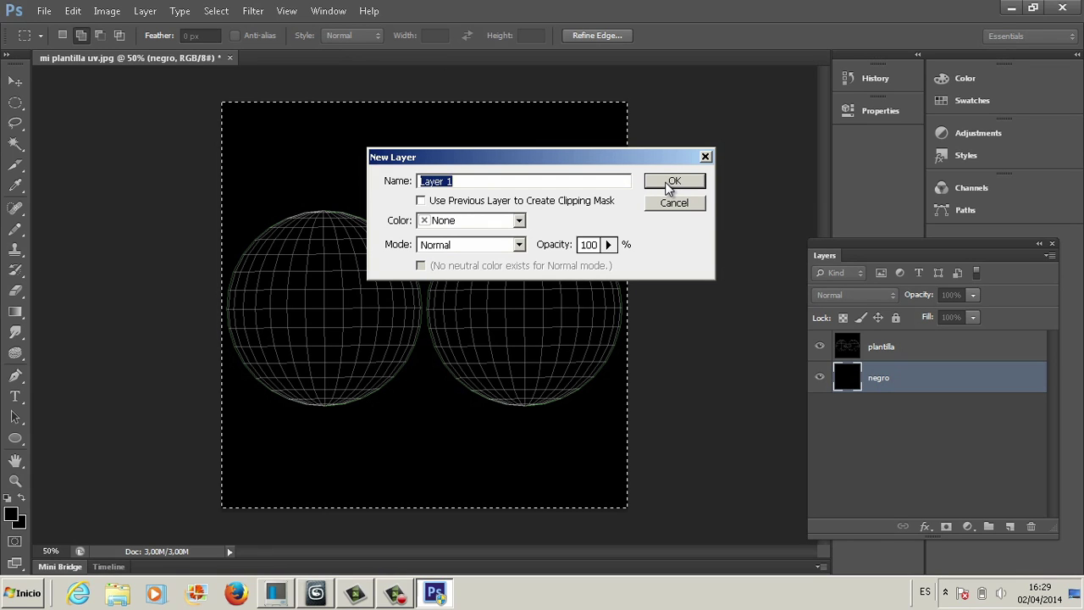
text(blanco)
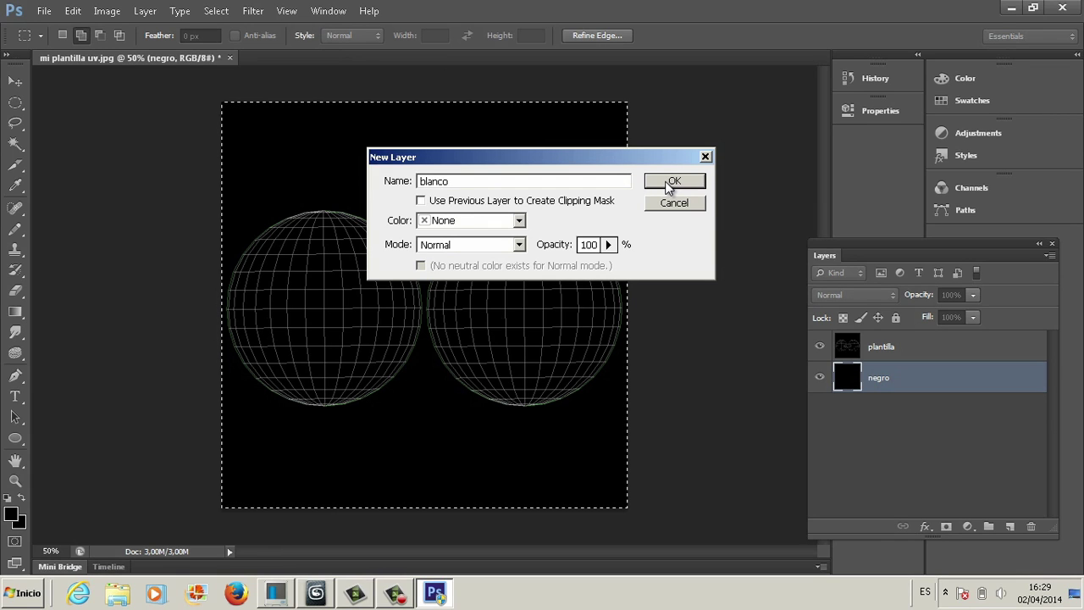
click(669, 183)
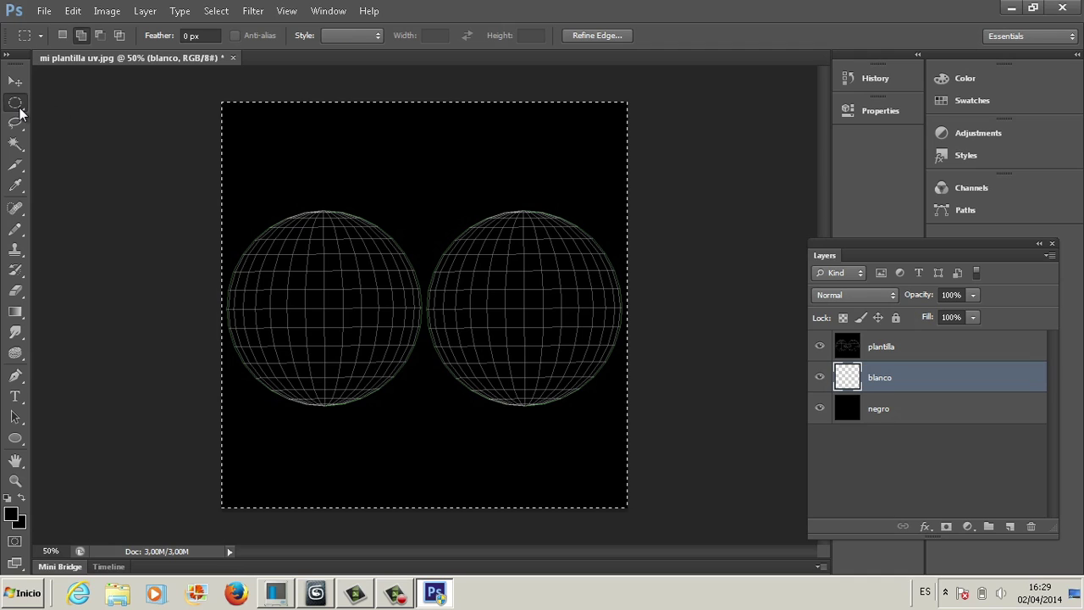
click(19, 108)
click(284, 274)
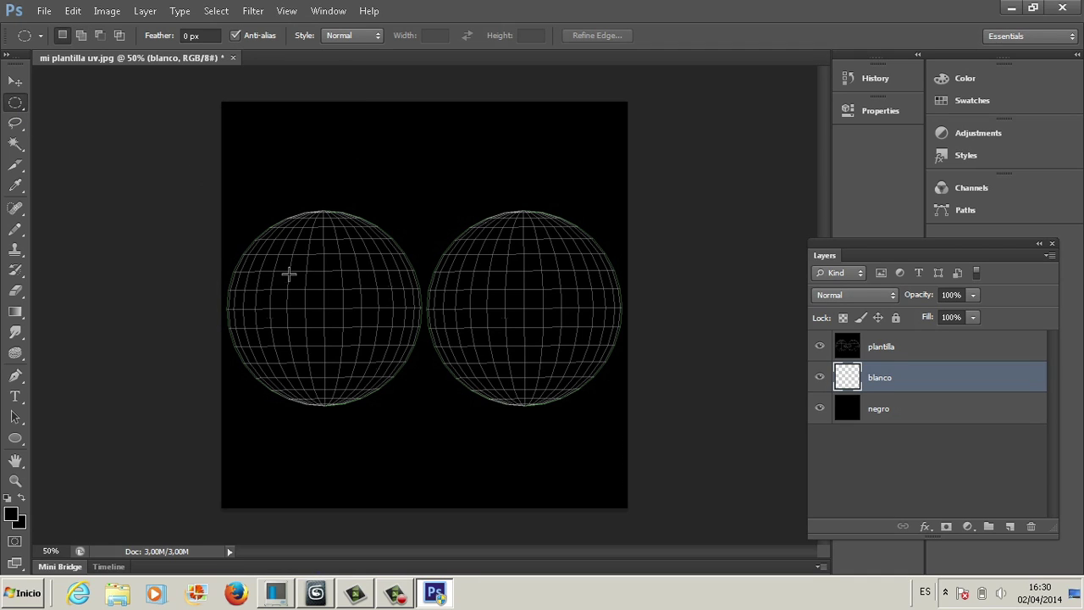
shift+drag(289, 273, 361, 373)
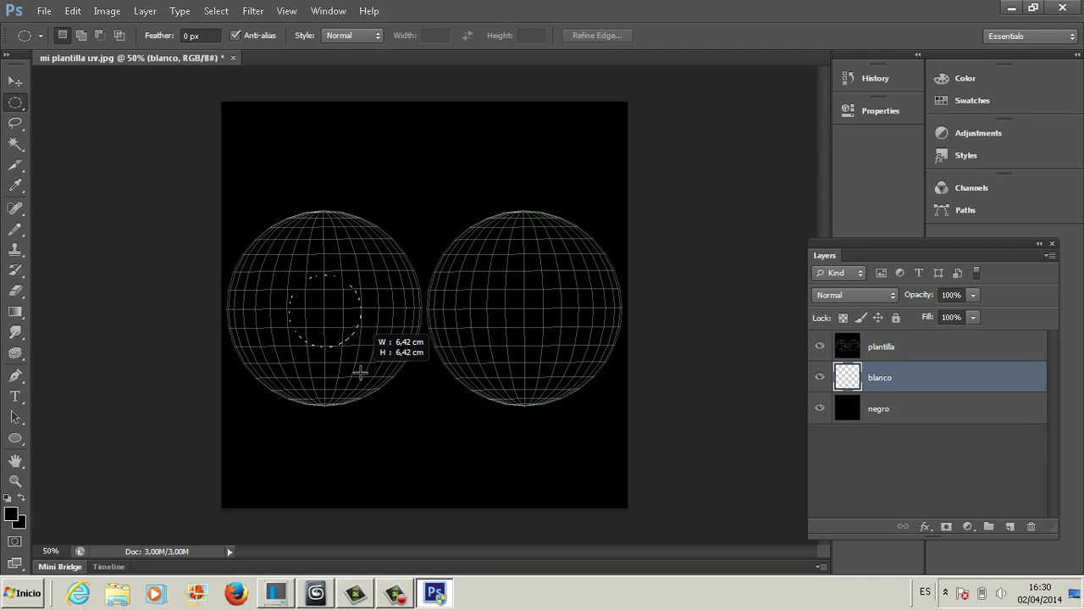
shift+drag(360, 373, 368, 394)
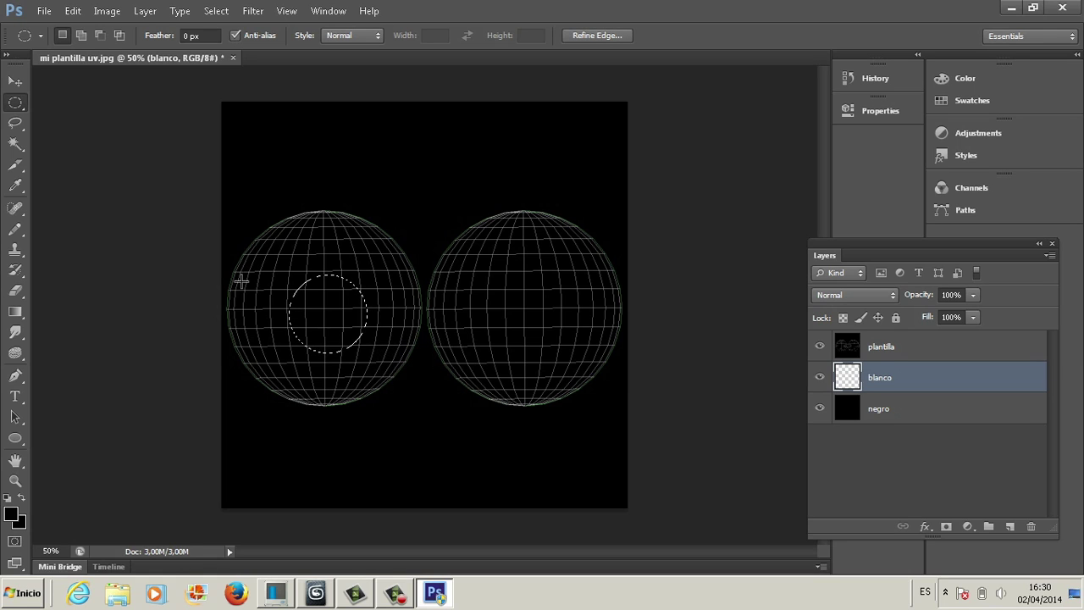
Fill the circular selection with white as the foreground colour.
click(11, 514)
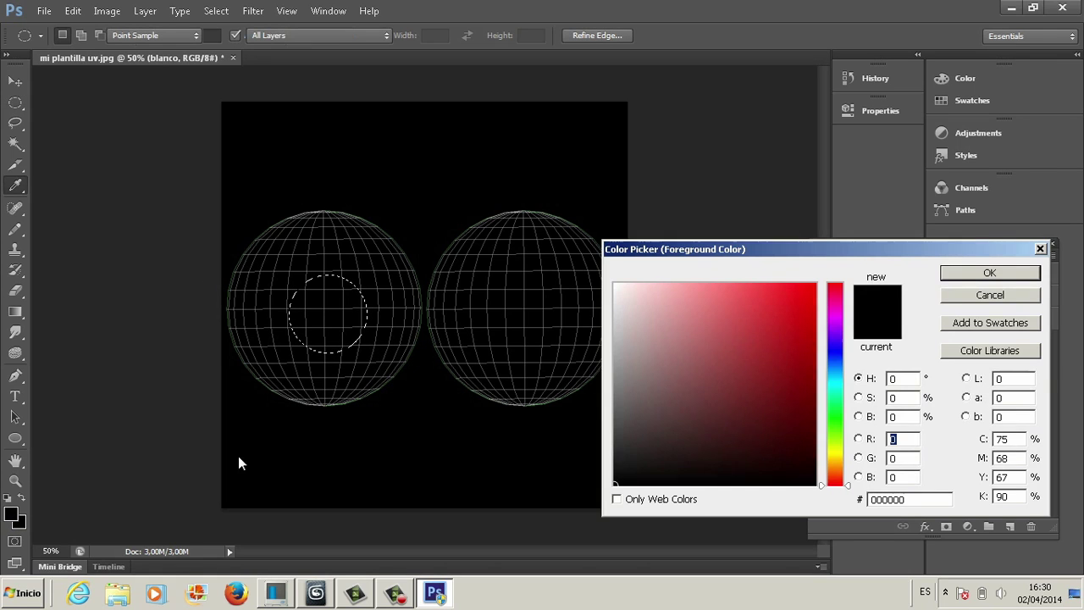
drag(635, 329, 614, 276)
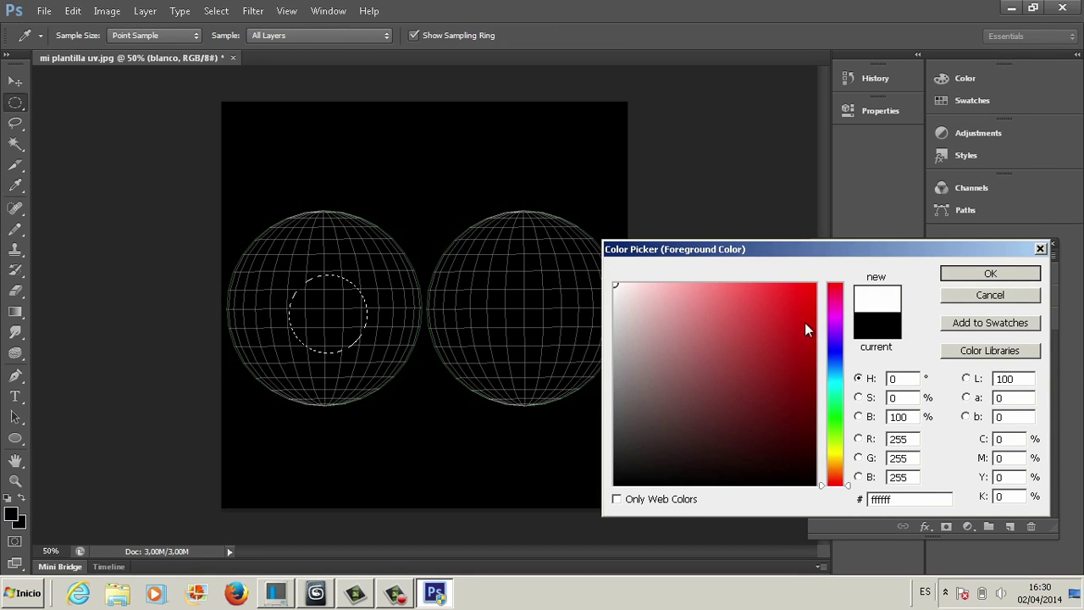
click(989, 273)
right_click(337, 325)
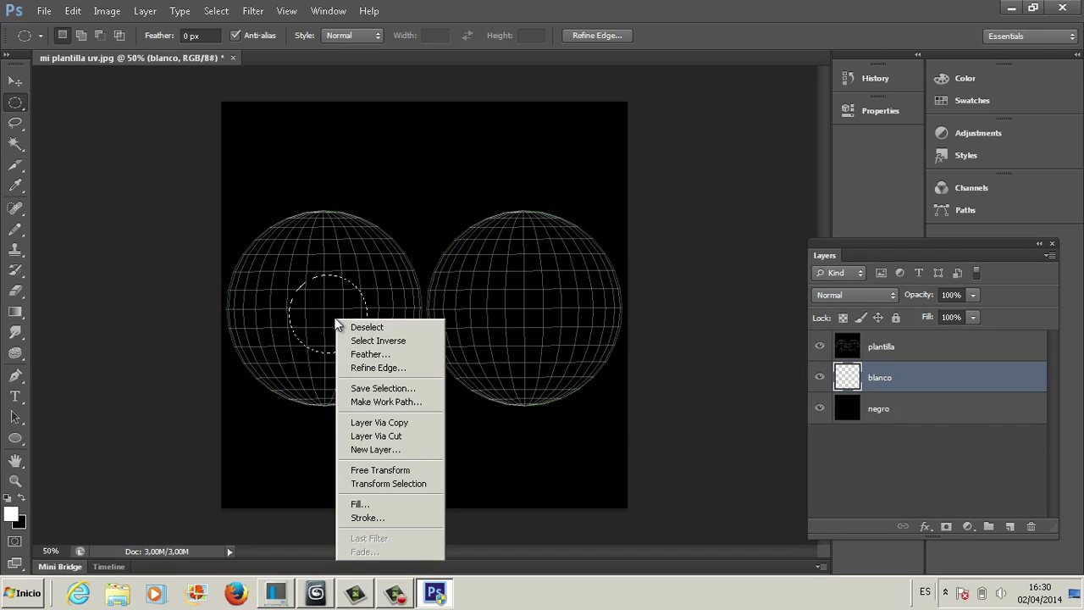
click(357, 504)
click(632, 164)
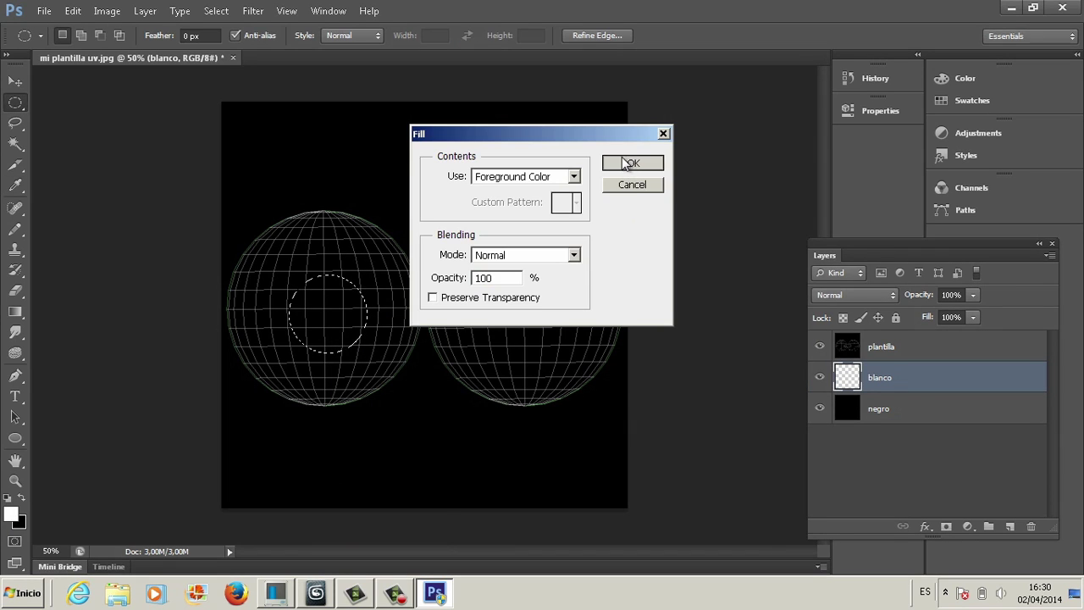
click(15, 82)
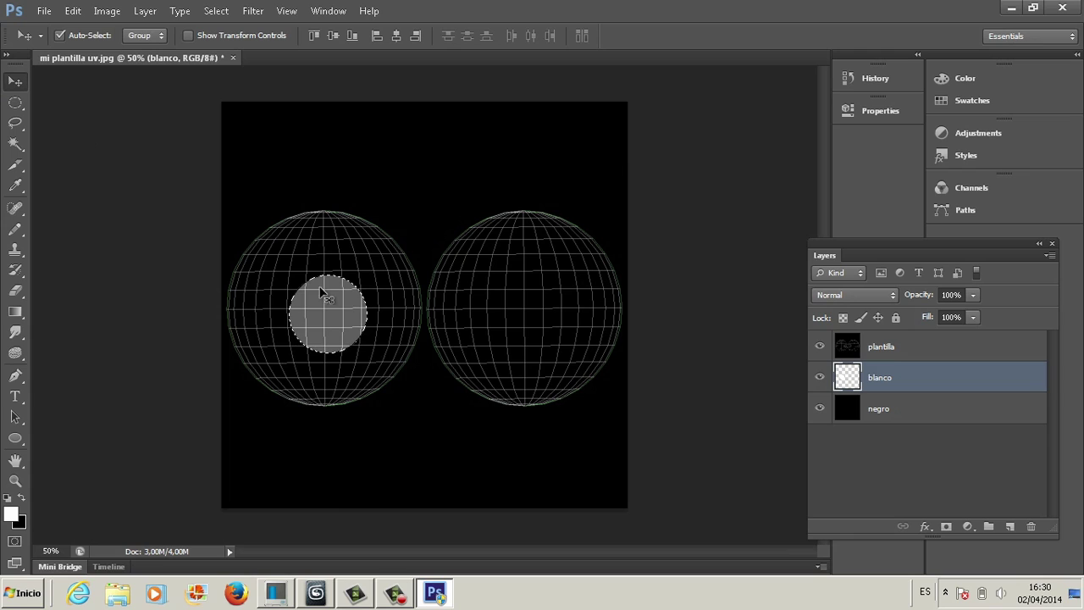
Nudge the white circle slightly left, deselect, and add a new layer named numero.
drag(331, 309, 326, 300)
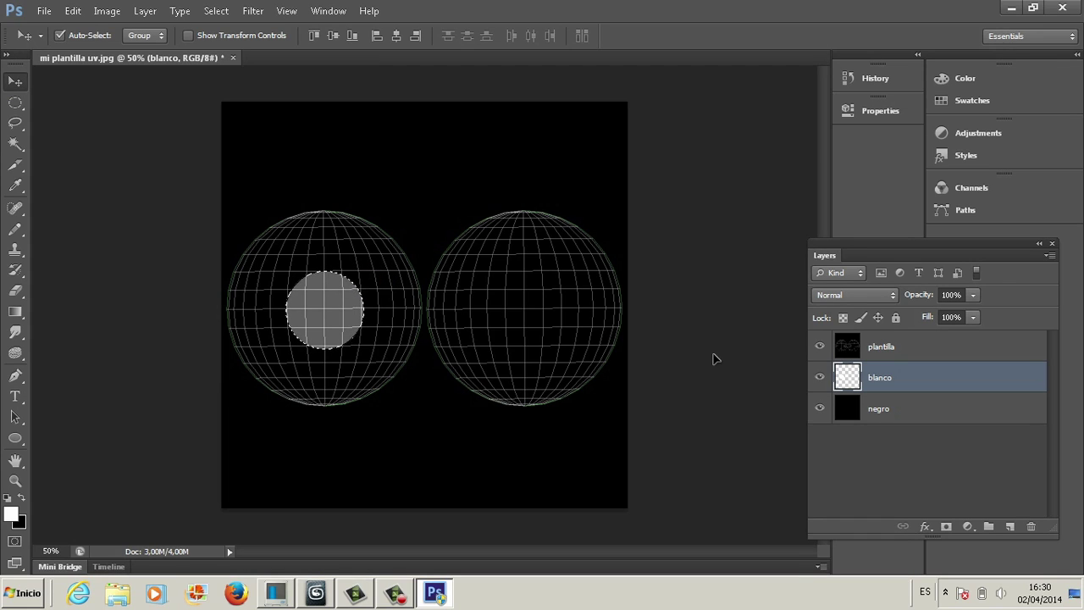
click(222, 12)
click(226, 41)
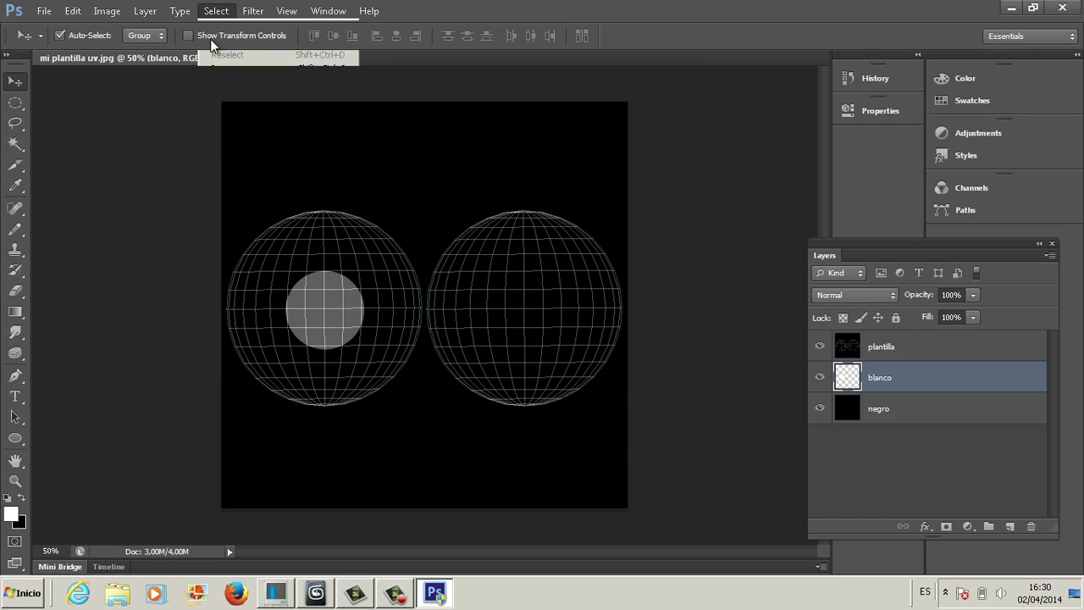
click(145, 11)
click(327, 28)
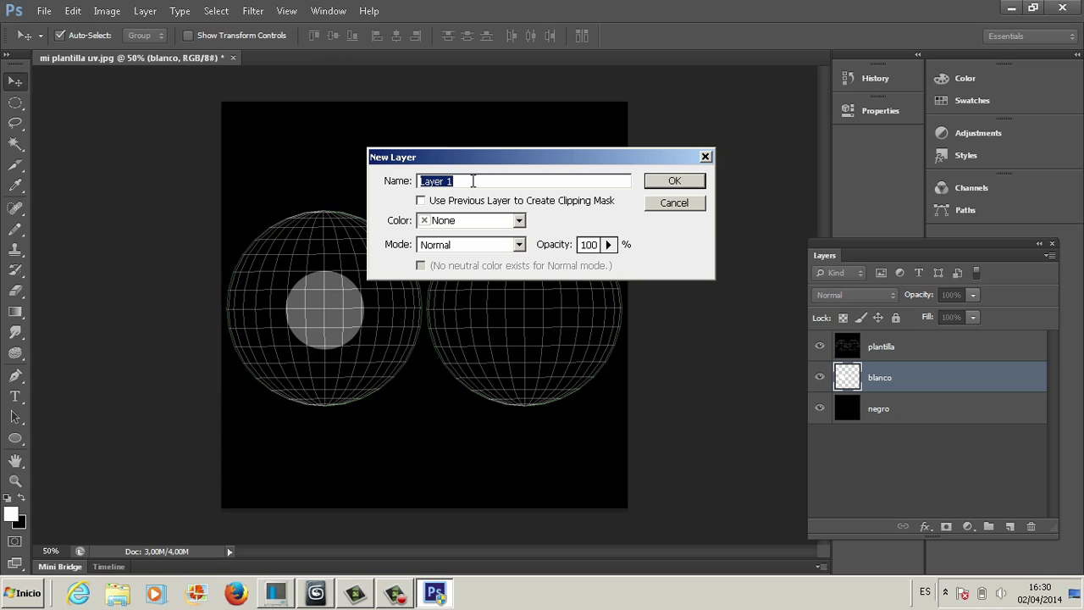
text(numero)
key(Return)
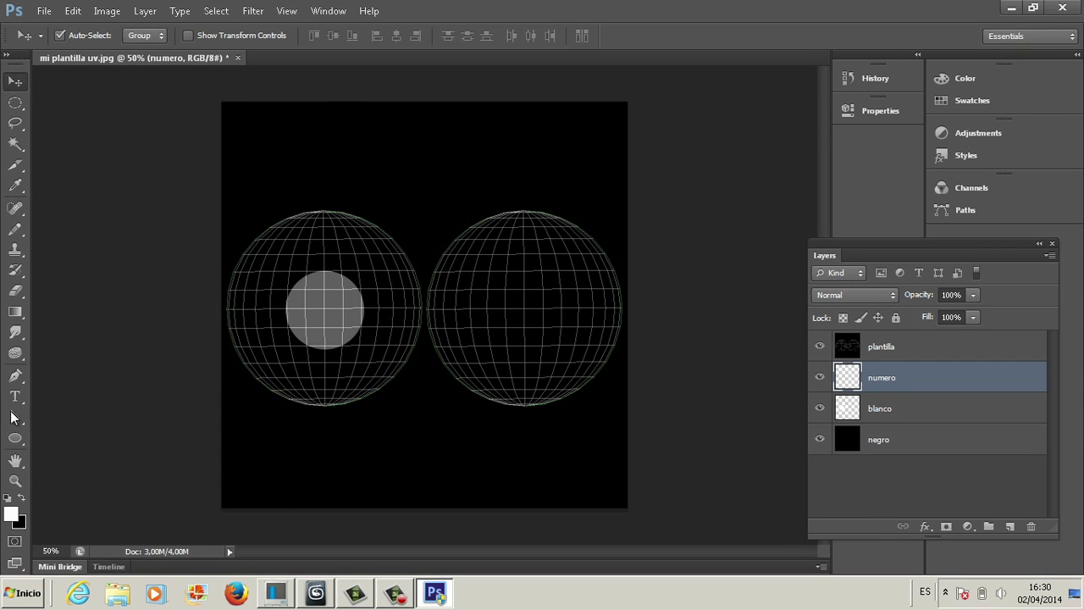
Type an Impact 72 pt 8 above the circle and lock the plantilla layer.
click(15, 397)
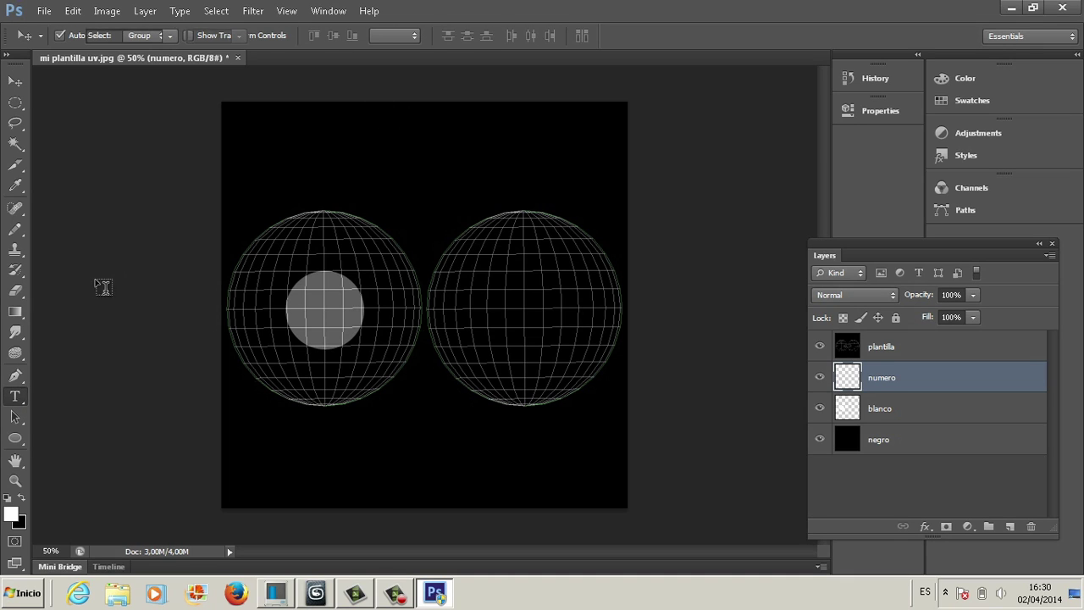
click(324, 299)
text(8)
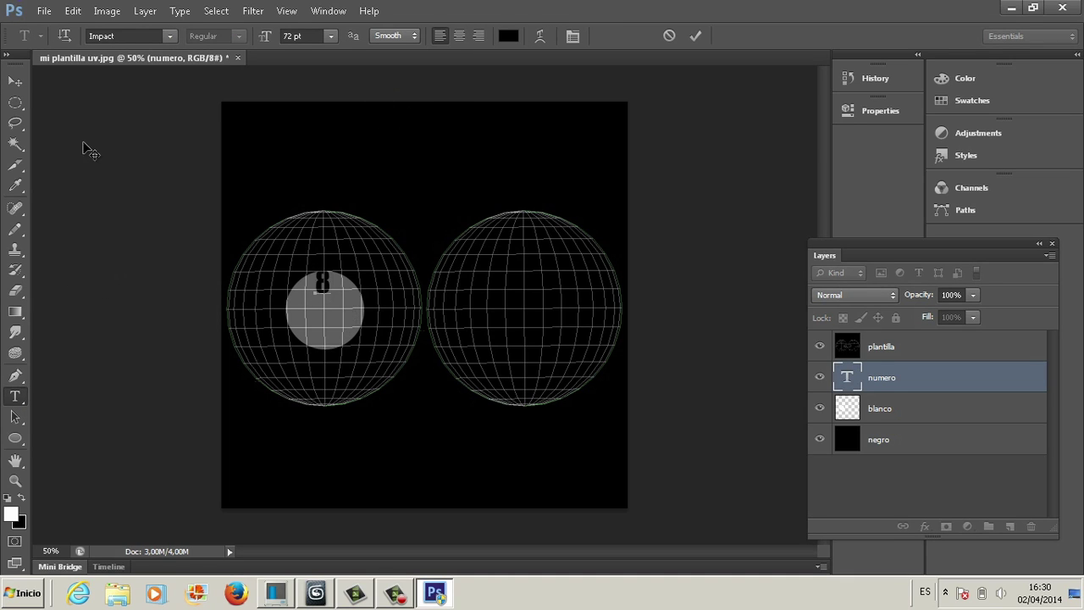
click(16, 81)
click(847, 346)
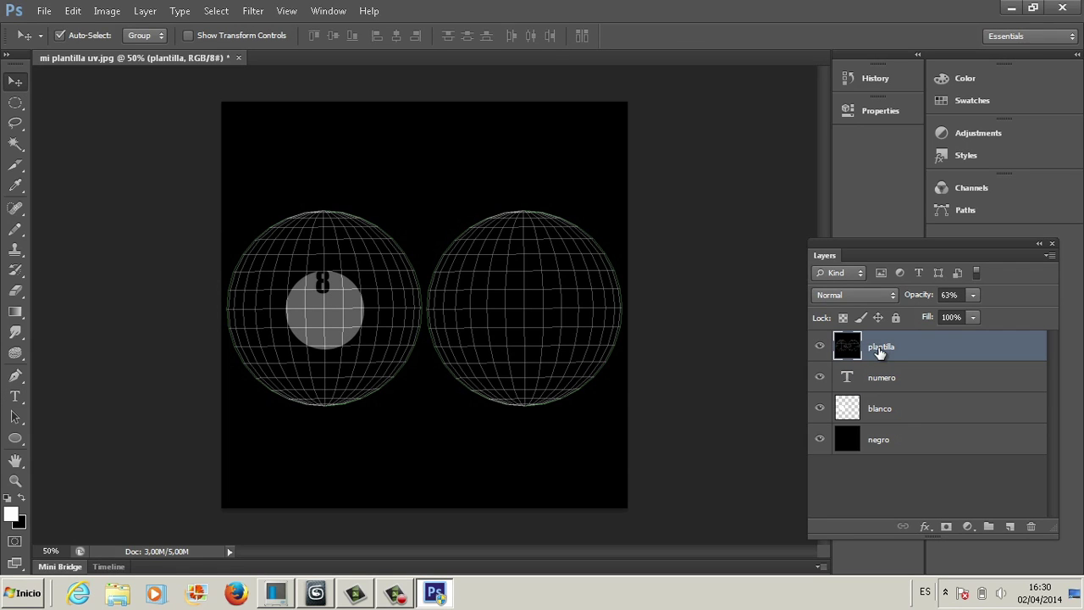
click(896, 318)
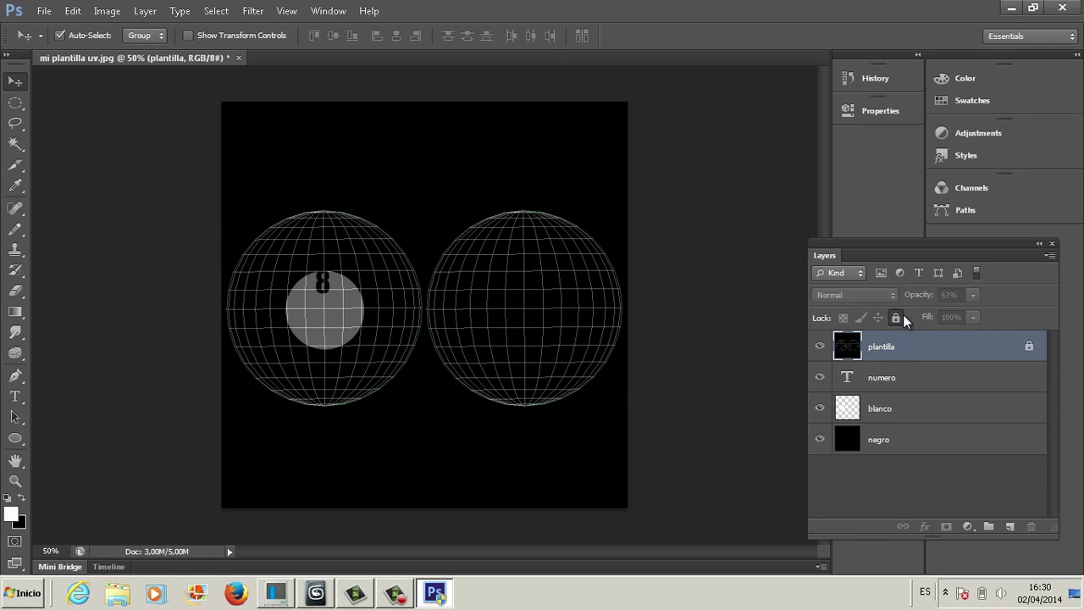
click(882, 383)
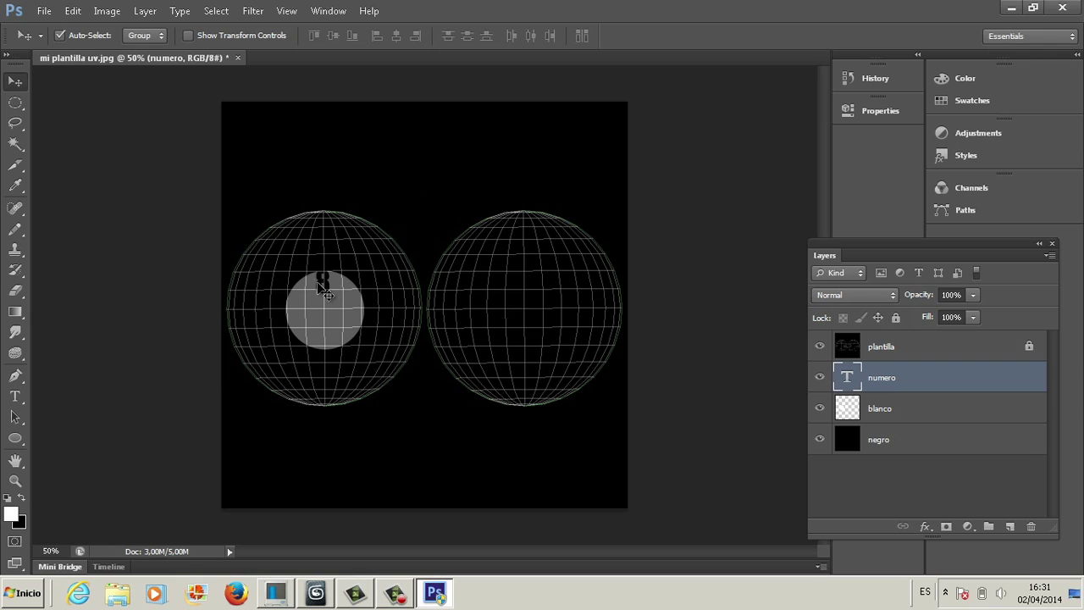
Rasterize the 8, scale it up to about 173%, and centre it in the white circle.
drag(319, 288, 320, 311)
ctrl+click(847, 376)
drag(320, 288, 322, 305)
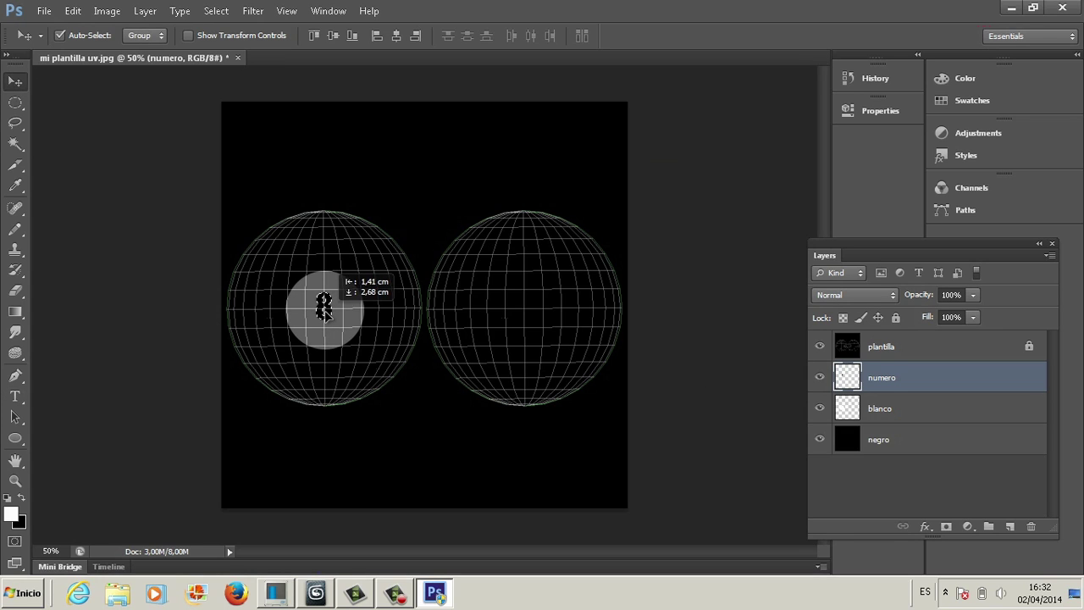
click(72, 10)
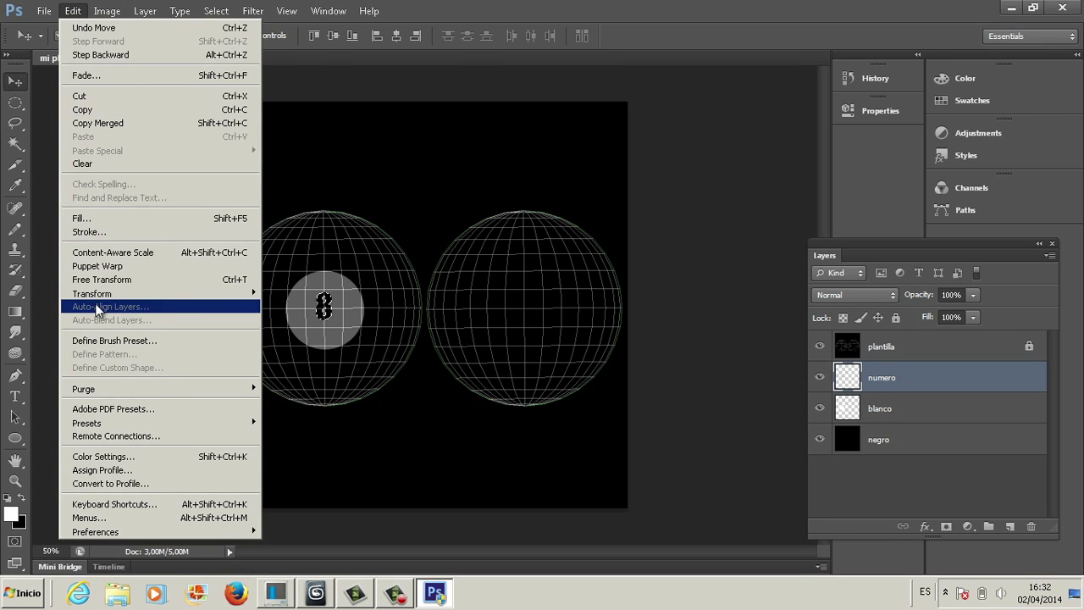
mouse_move(91, 293)
click(306, 310)
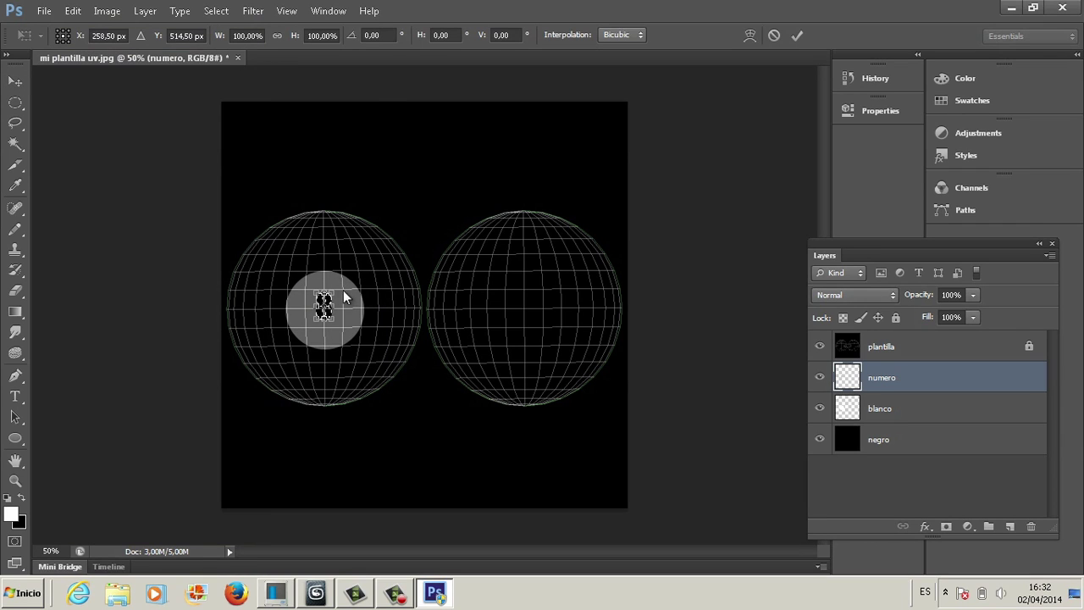
drag(334, 288, 354, 276)
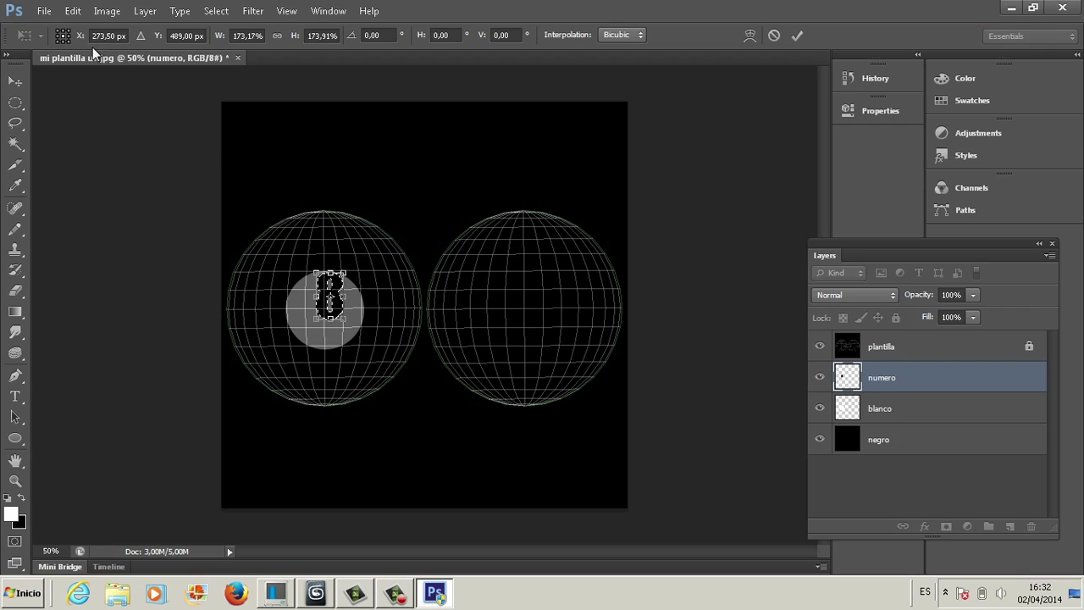
click(14, 79)
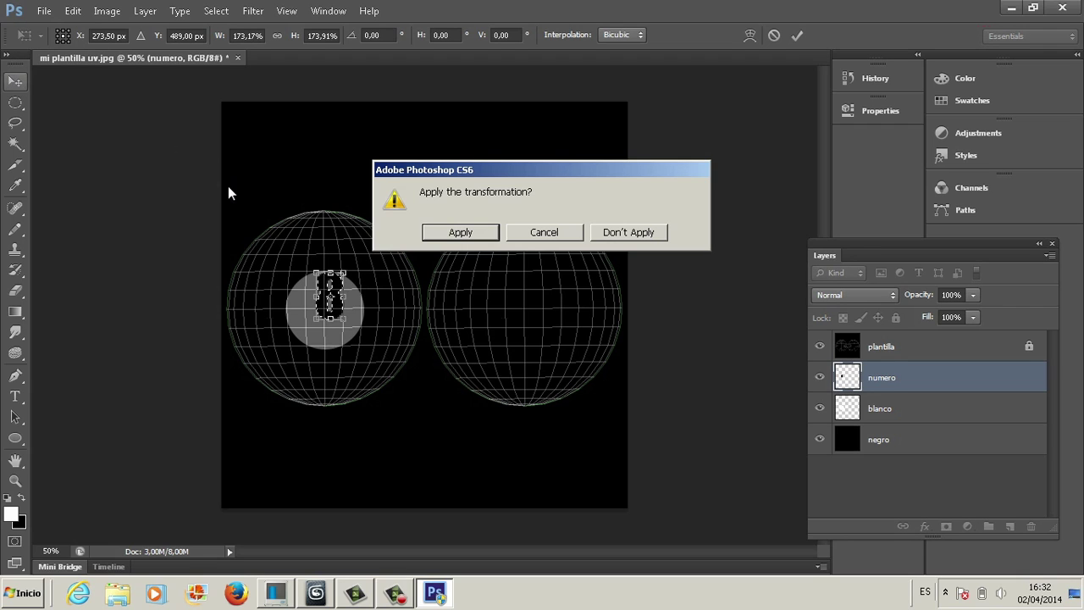
click(432, 232)
mouse_move(342, 294)
mouse_down()
mouse_move(330, 312)
mouse_move(331, 293)
mouse_up()
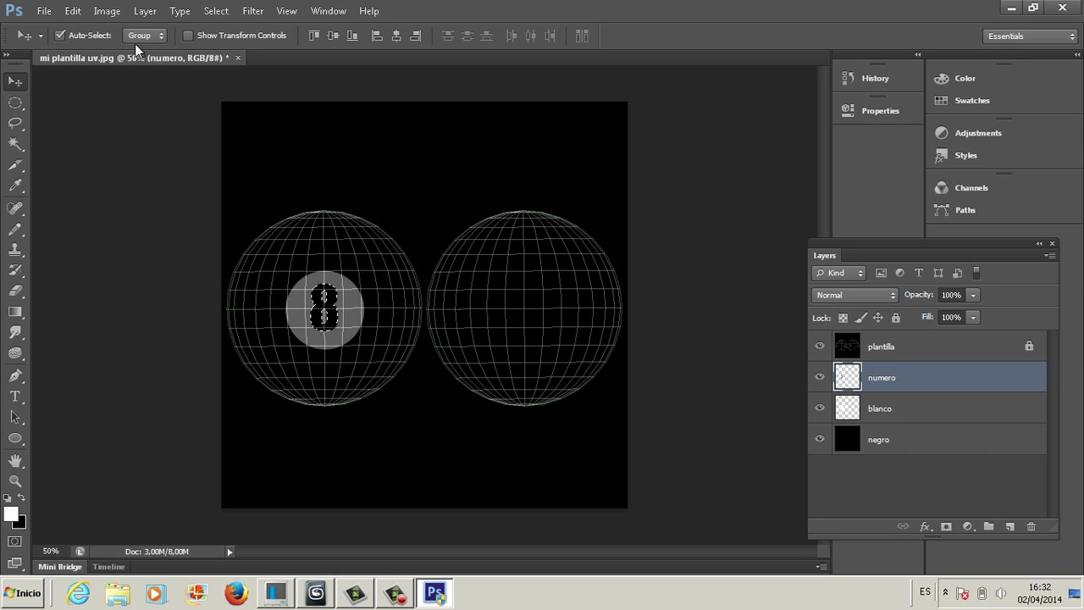
Deselect the 8 circle and toggle the plantilla template layer to preview the ball.
click(213, 10)
click(217, 41)
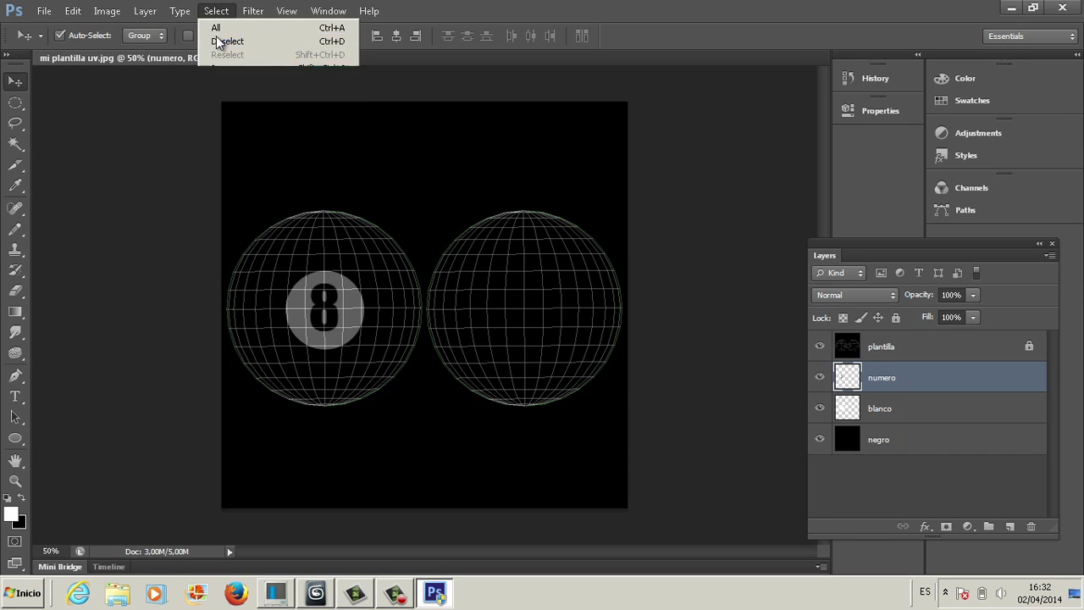
click(819, 347)
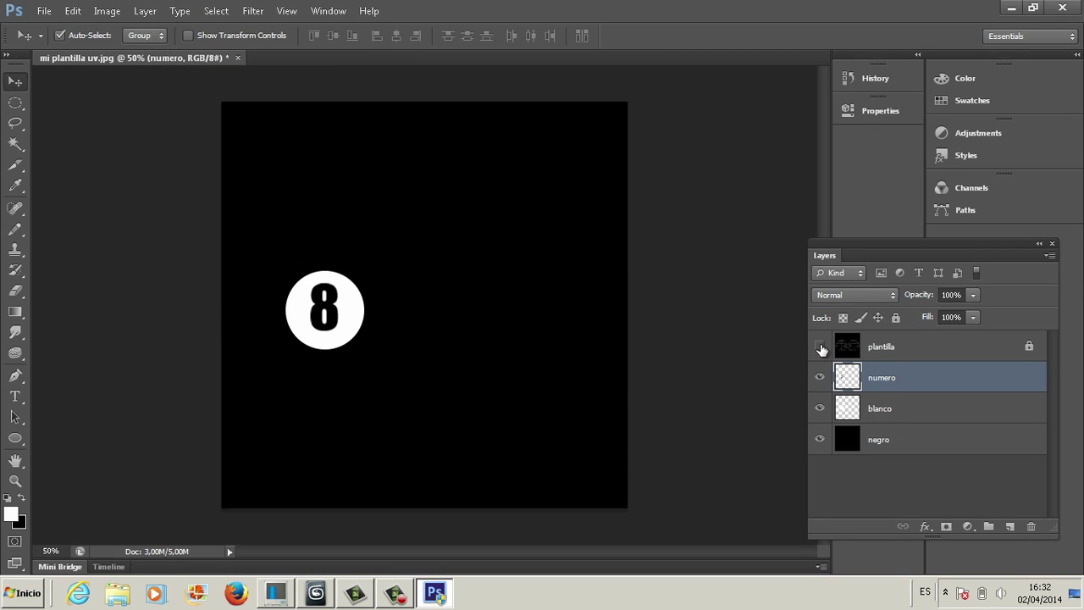
click(819, 347)
click(818, 347)
click(872, 346)
click(819, 348)
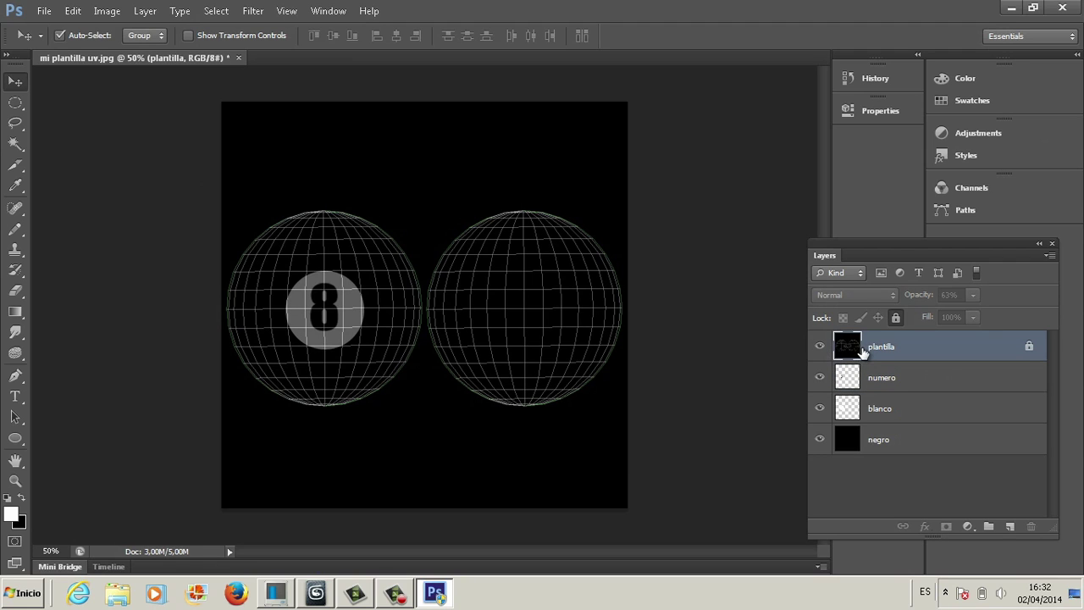
Unlock and delete the plantilla layer, then flatten the image.
click(895, 318)
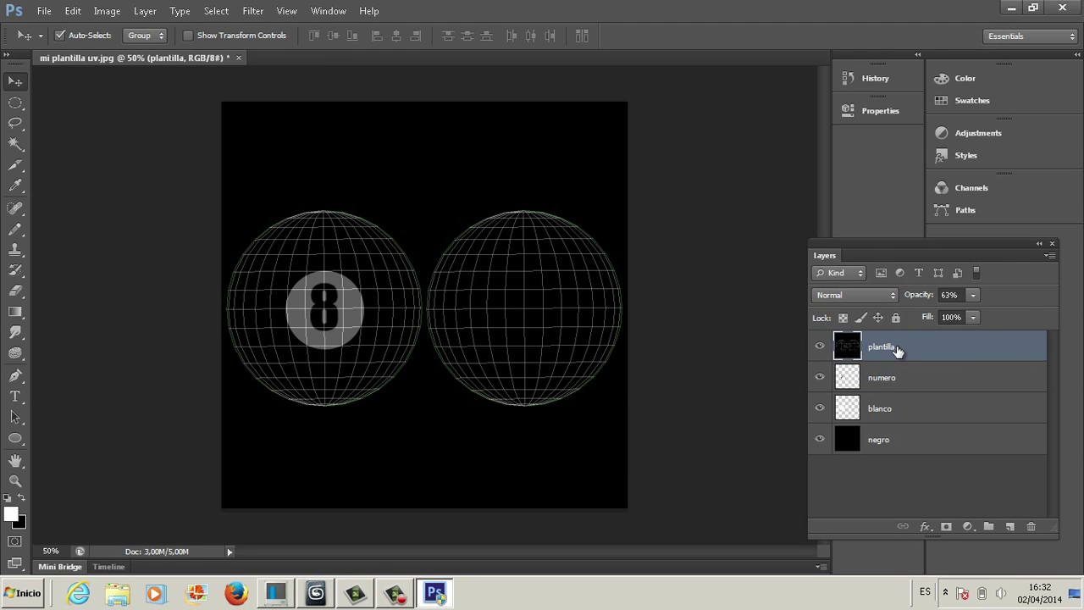
right_click(897, 346)
click(962, 184)
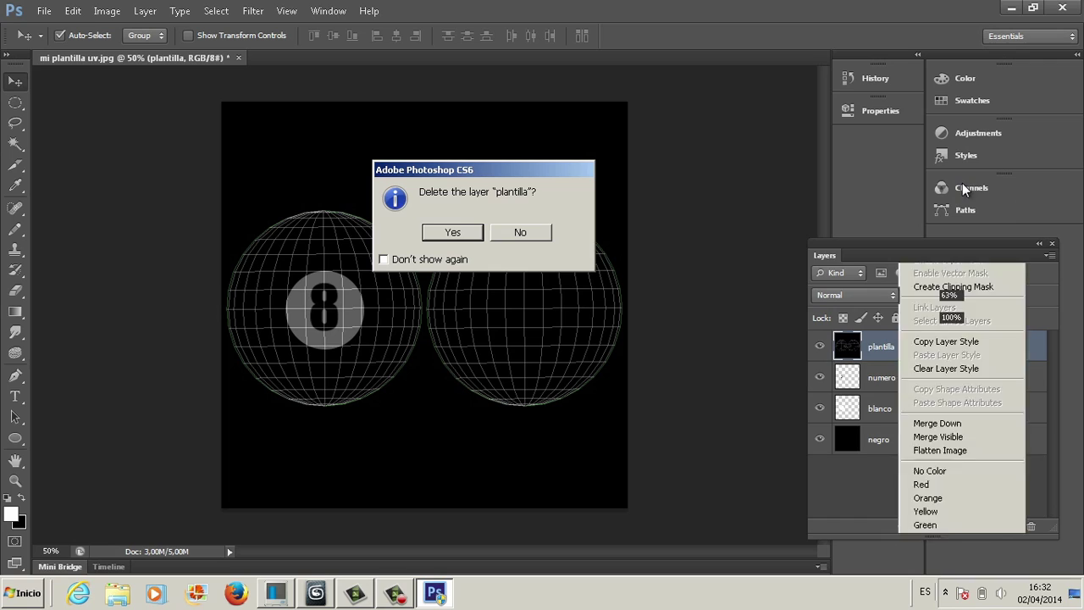
click(471, 232)
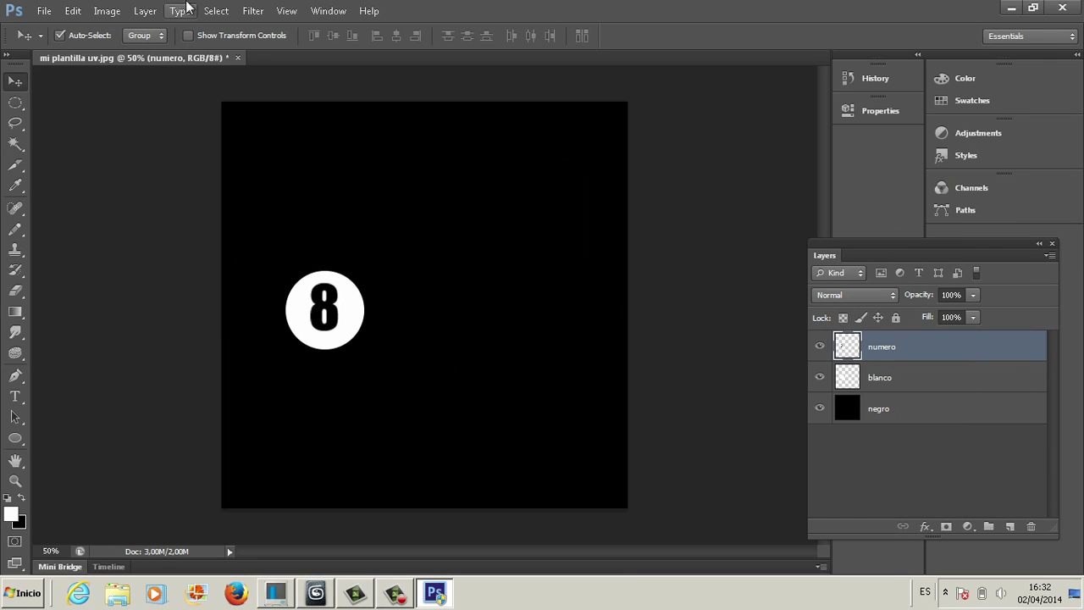
click(145, 11)
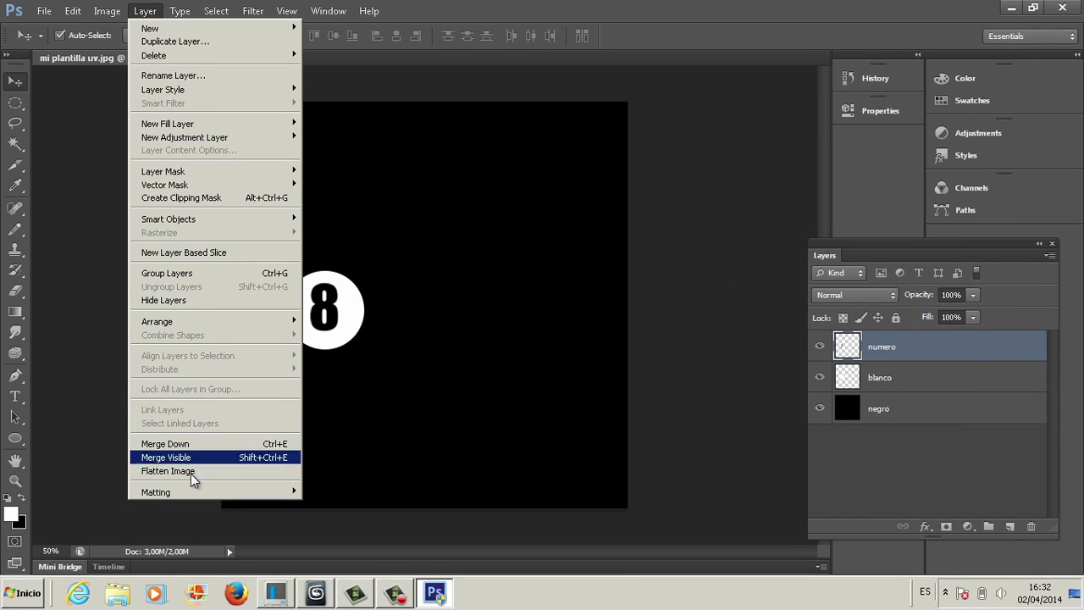
click(178, 470)
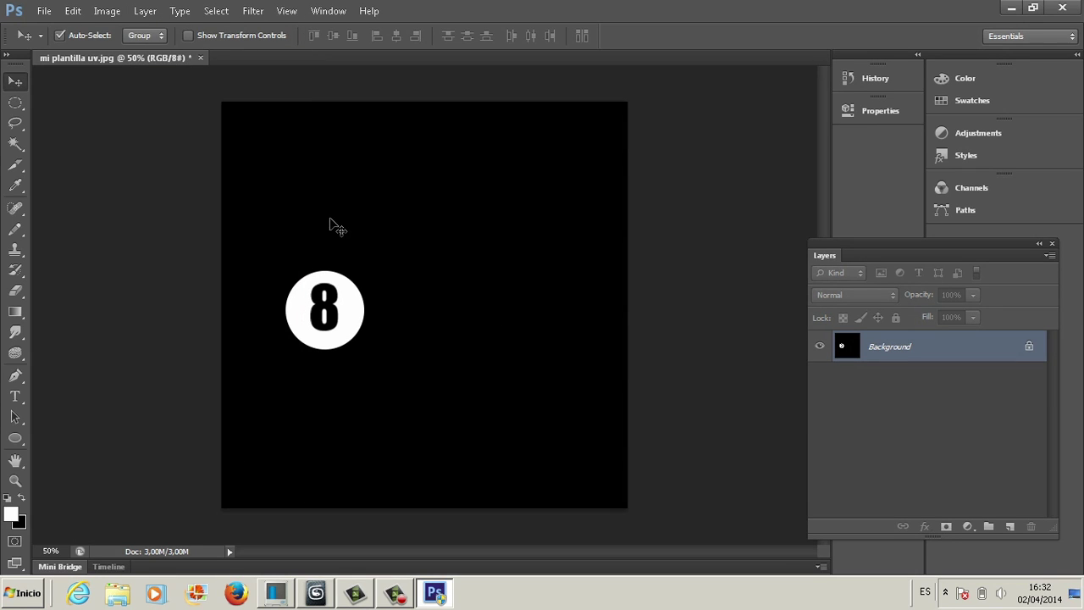
Save the image as bola8.jpg, accepting the JPEG quality settings.
click(44, 11)
click(64, 184)
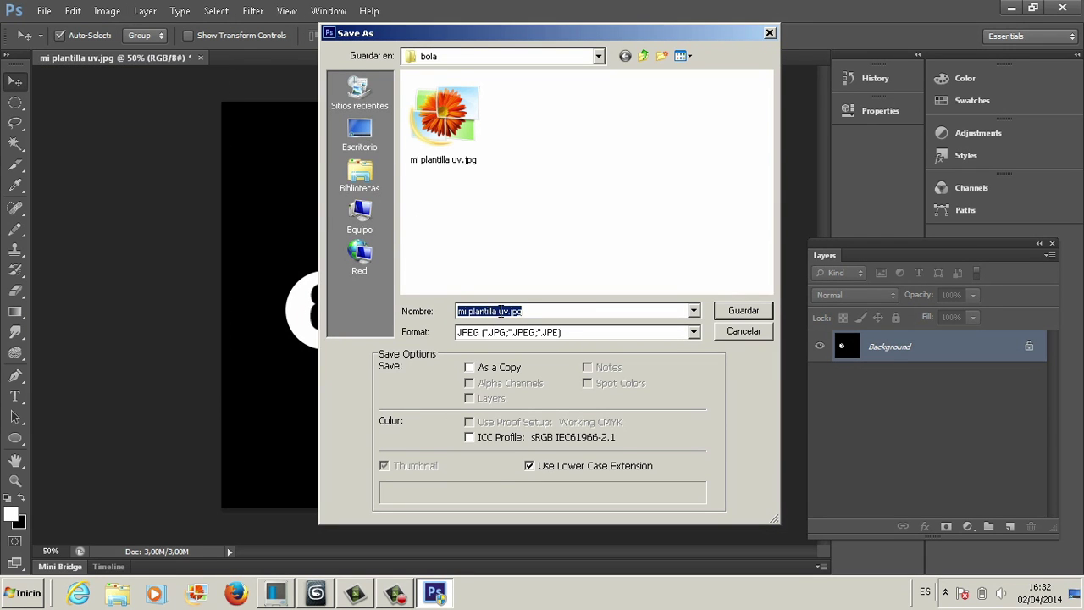
drag(491, 311, 439, 320)
text(bola8)
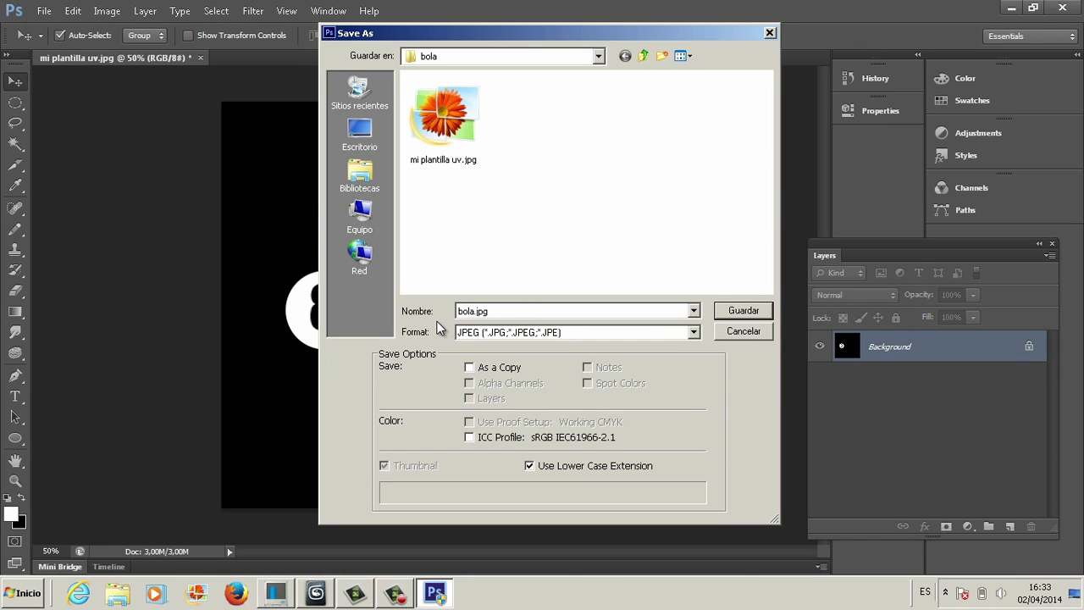
click(735, 313)
click(648, 146)
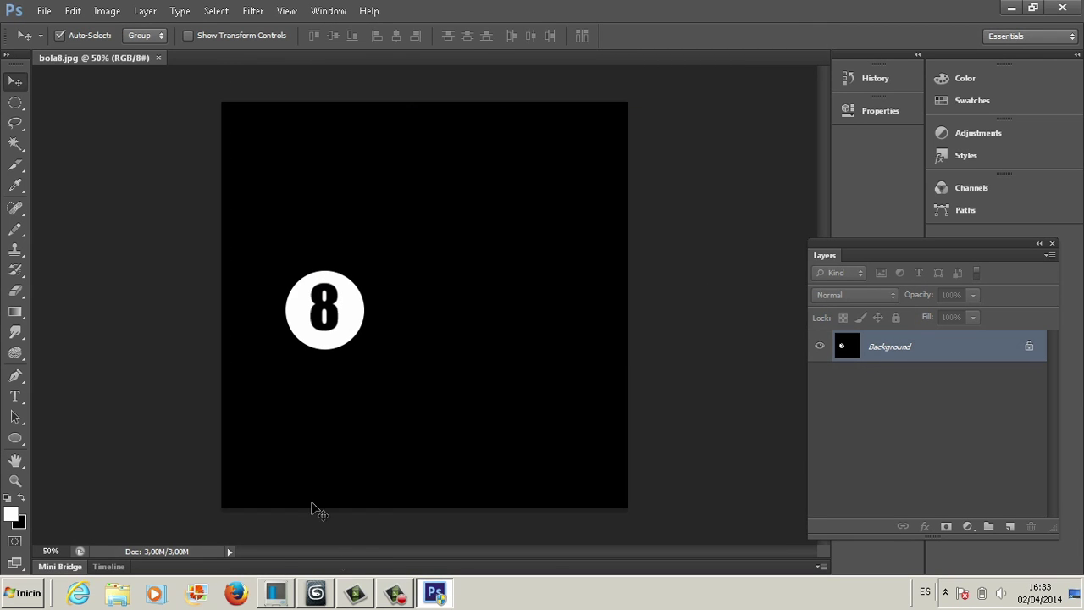
In 3ds Max, open the Material Editor, name the material bola8, and collapse its parameter rollouts.
click(319, 592)
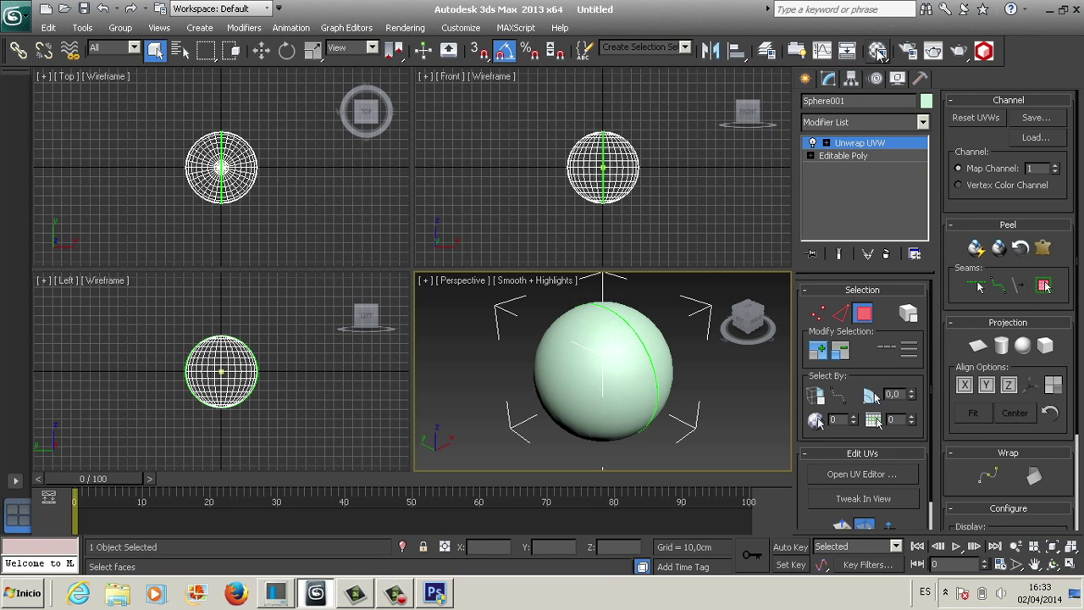
key(m)
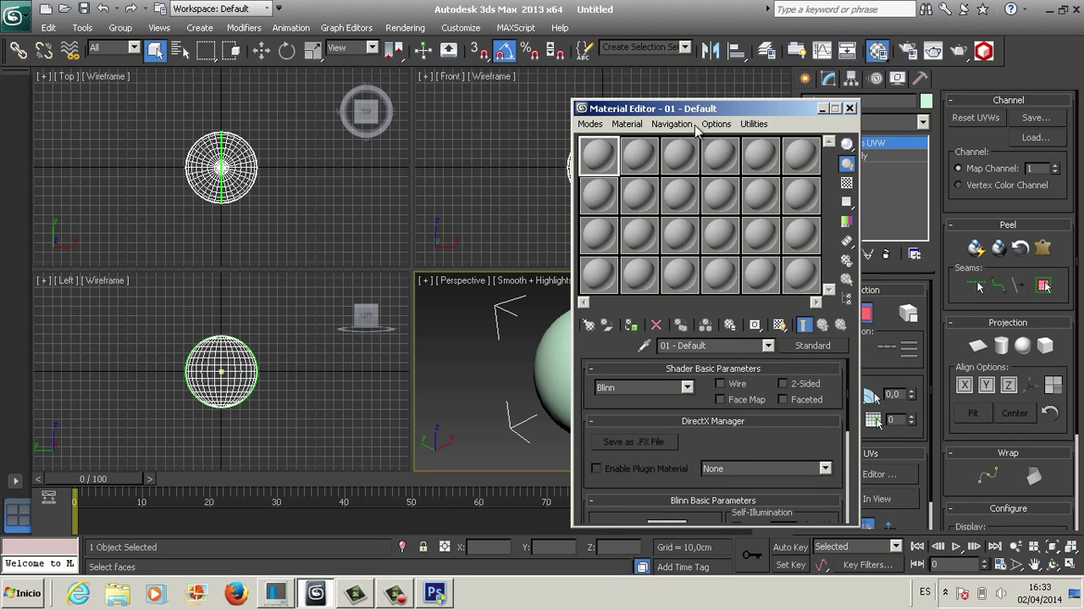
text(bola8)
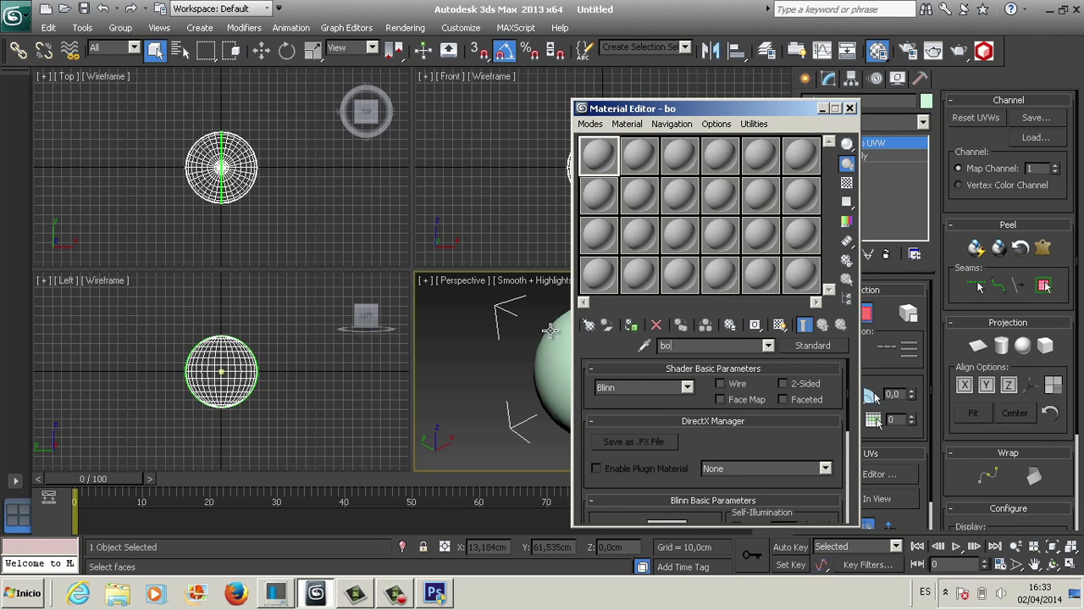
click(733, 421)
click(726, 369)
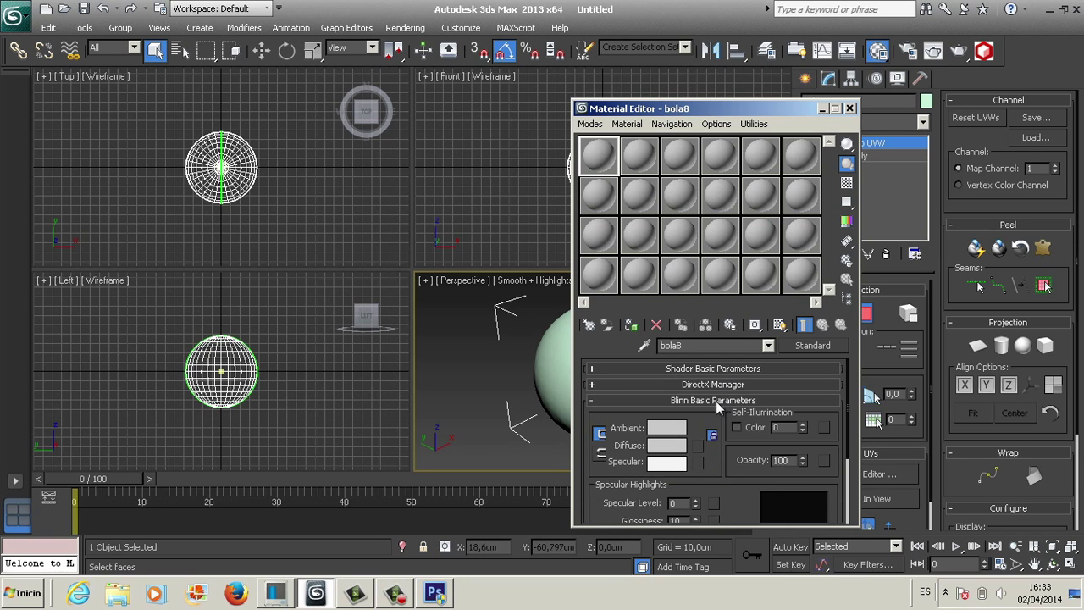
click(721, 400)
Add a Bitmap map using bola8.jpg to the Diffuse Color slot.
click(717, 448)
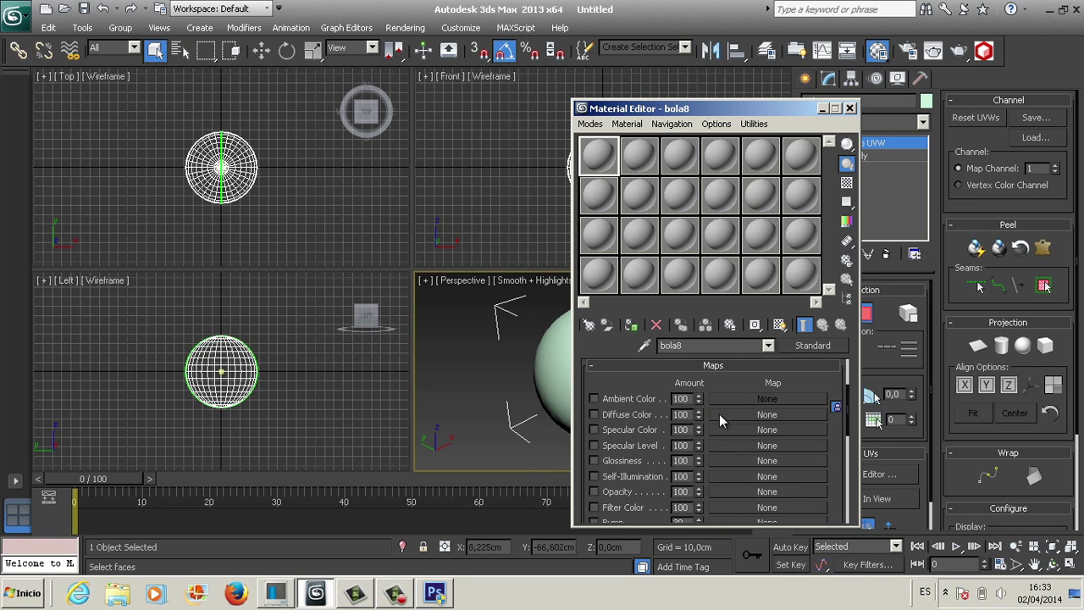
click(733, 414)
click(227, 69)
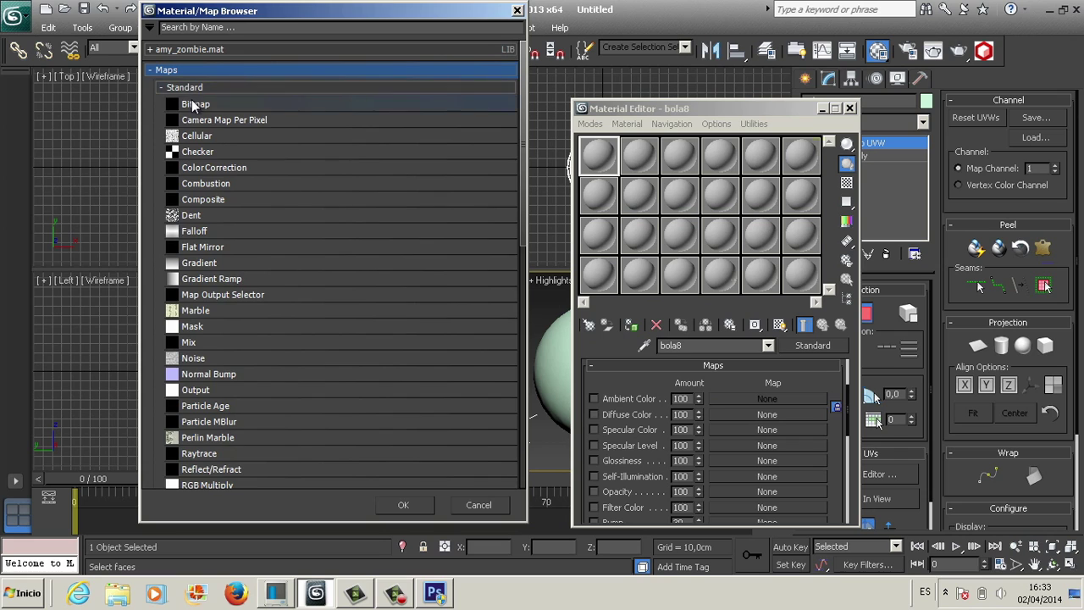
double_click(193, 107)
double_click(61, 121)
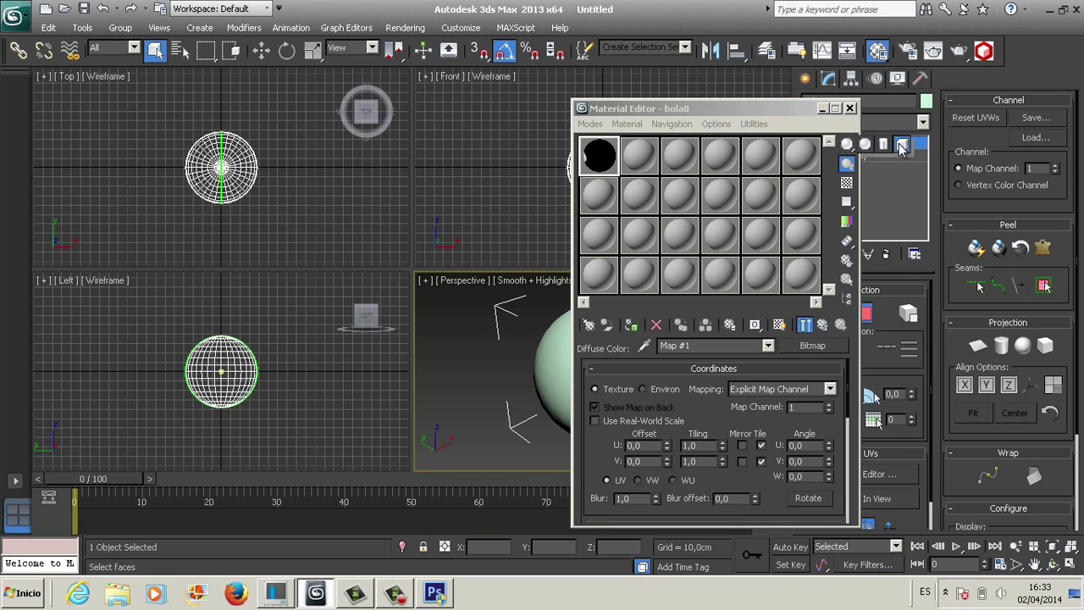
Show the bola8 material shaded in the viewport and assign it to the sphere.
double_click(597, 155)
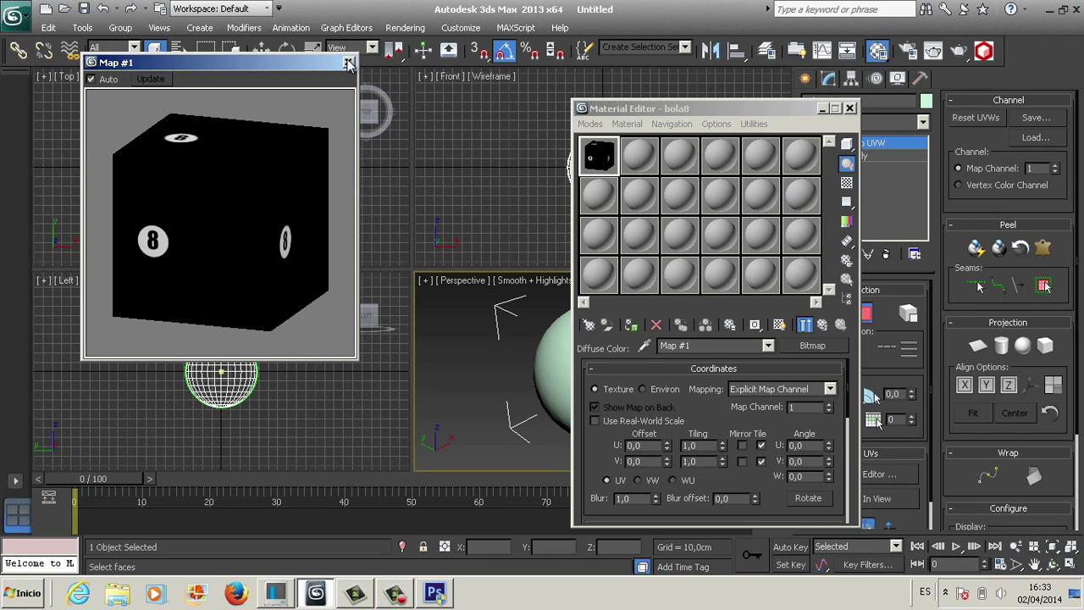
click(779, 326)
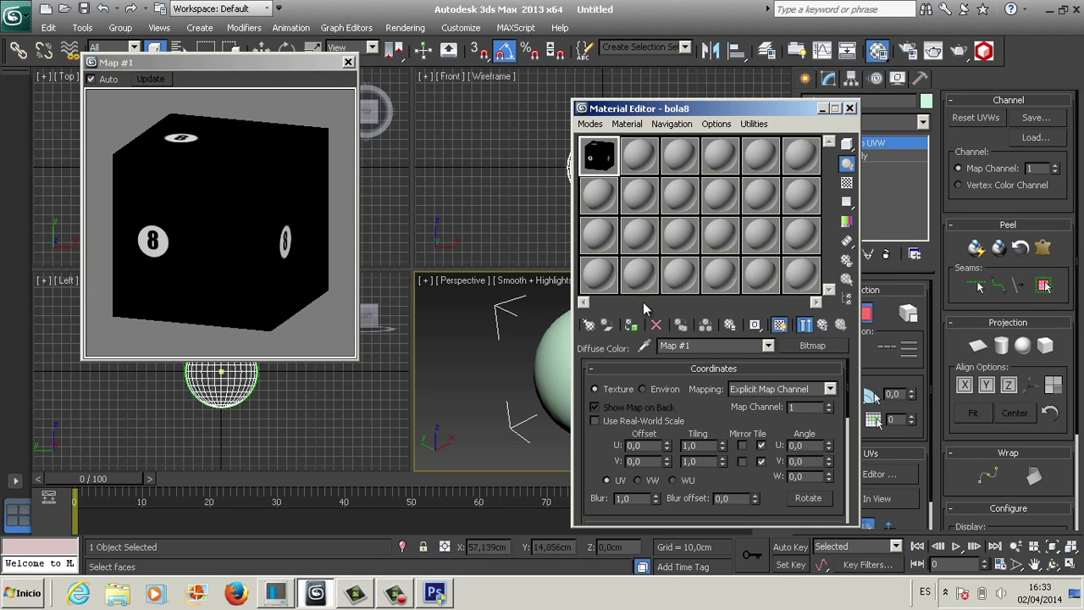
drag(678, 108, 800, 97)
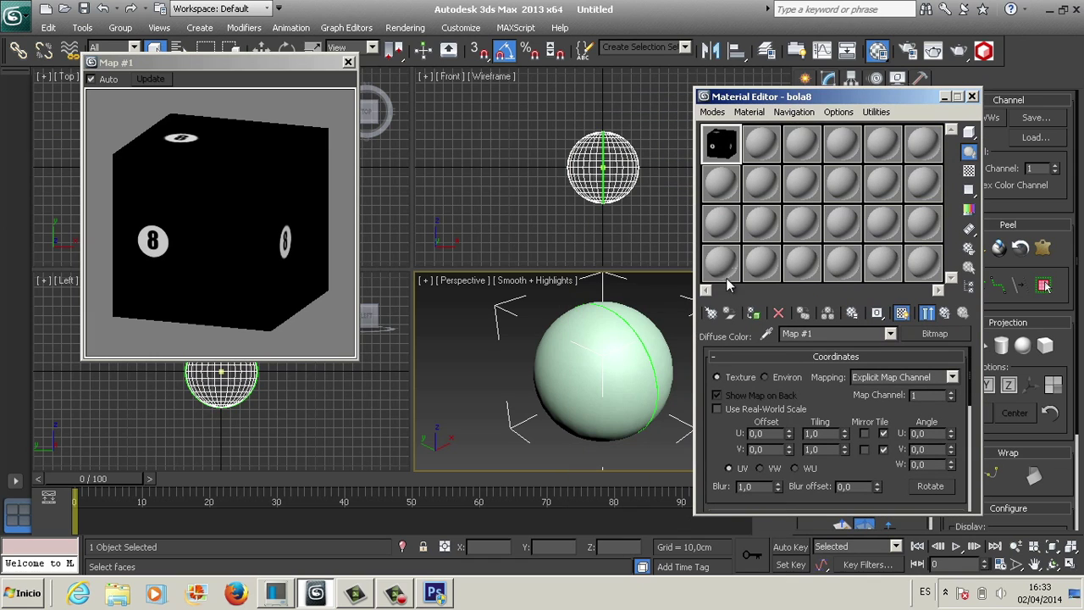
click(751, 317)
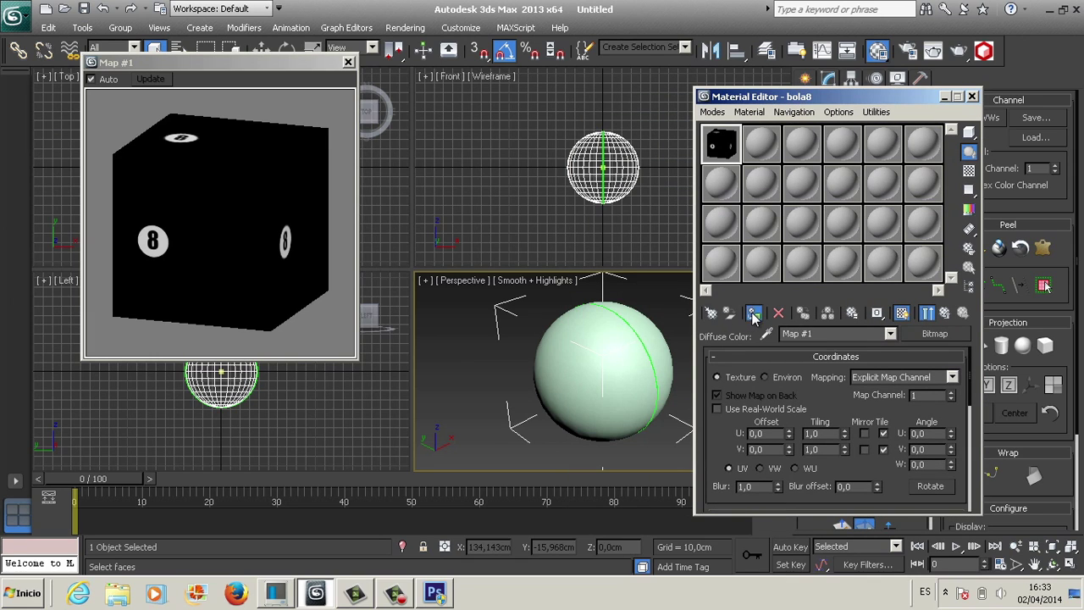
click(973, 96)
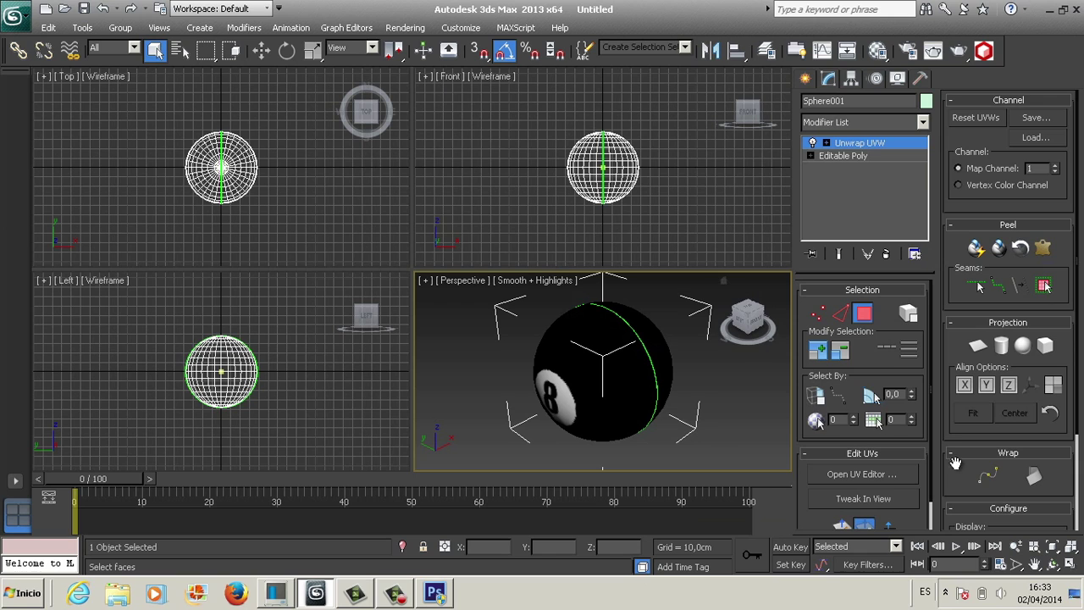
Maximize the Perspective view, orbit the textured sphere, and open the Unwrap UVW editor.
click(1070, 564)
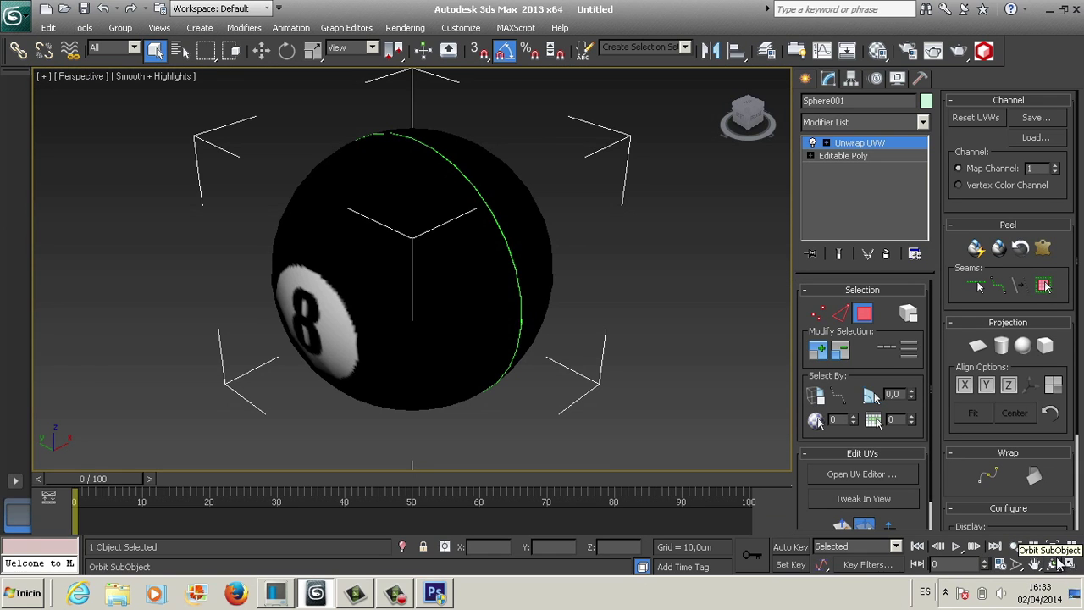
click(1052, 564)
mouse_move(387, 297)
mouse_down()
mouse_move(368, 262)
mouse_move(223, 256)
mouse_move(237, 317)
mouse_move(463, 305)
mouse_move(364, 297)
mouse_move(322, 254)
mouse_move(285, 186)
mouse_move(435, 308)
mouse_up()
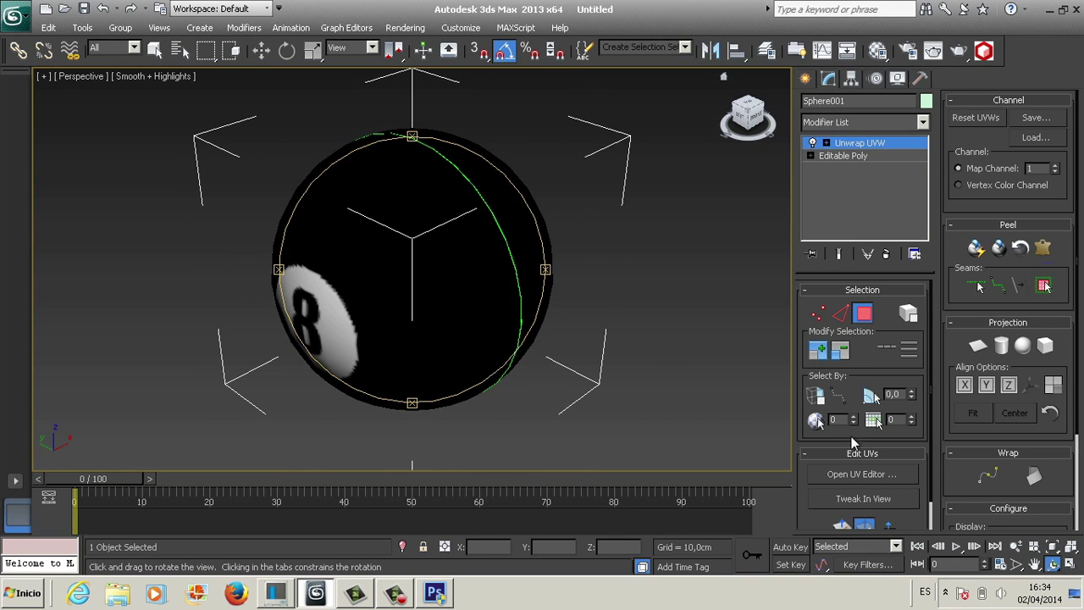
click(853, 476)
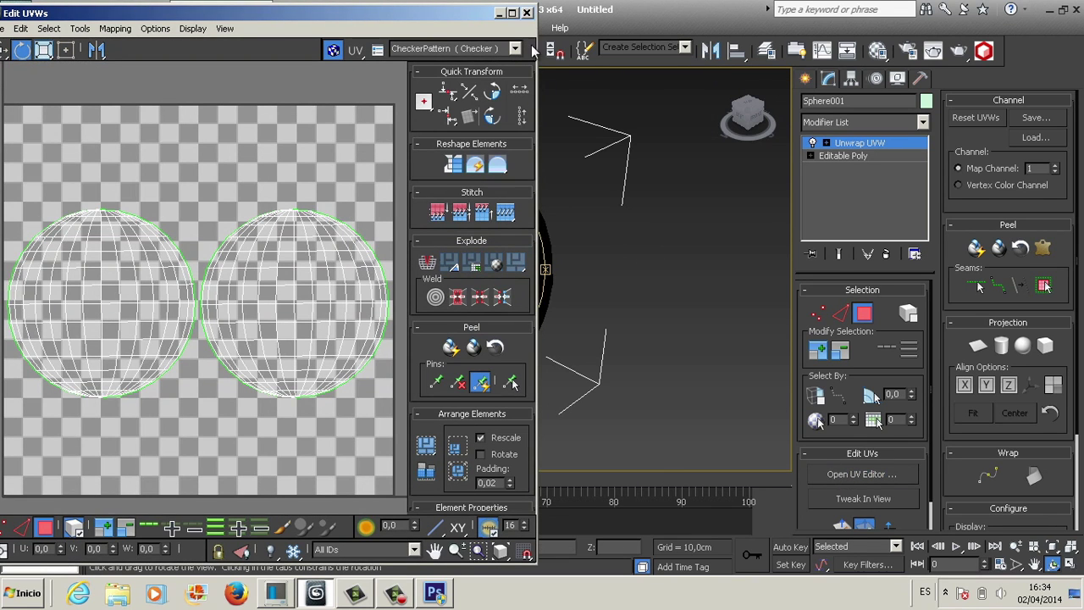
Maximize the Edit UVWs window and pick bola8.jpg as its background texture.
click(513, 14)
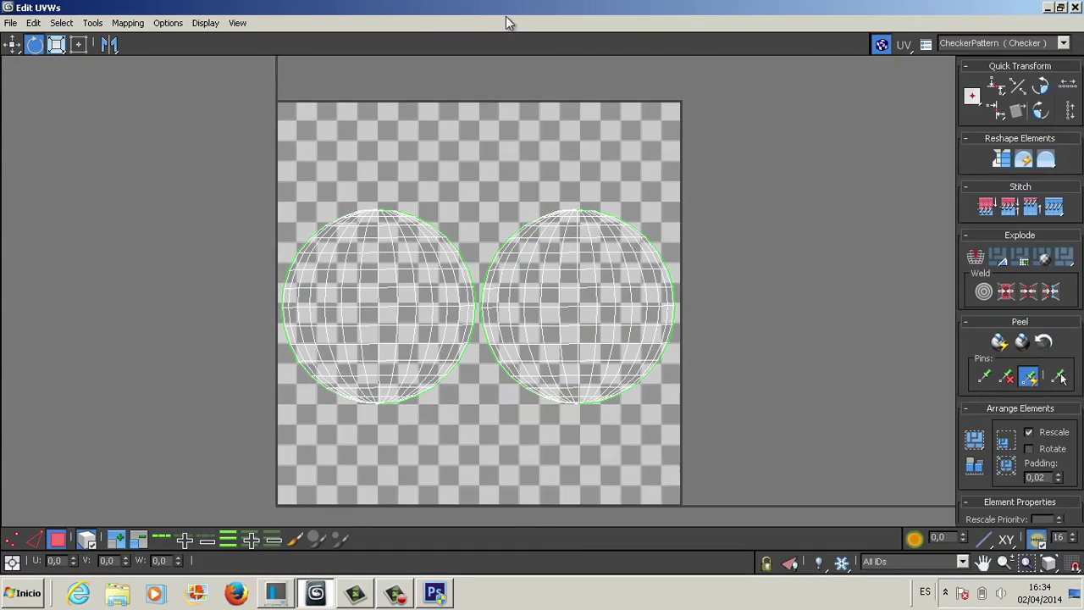
click(1063, 44)
click(1003, 76)
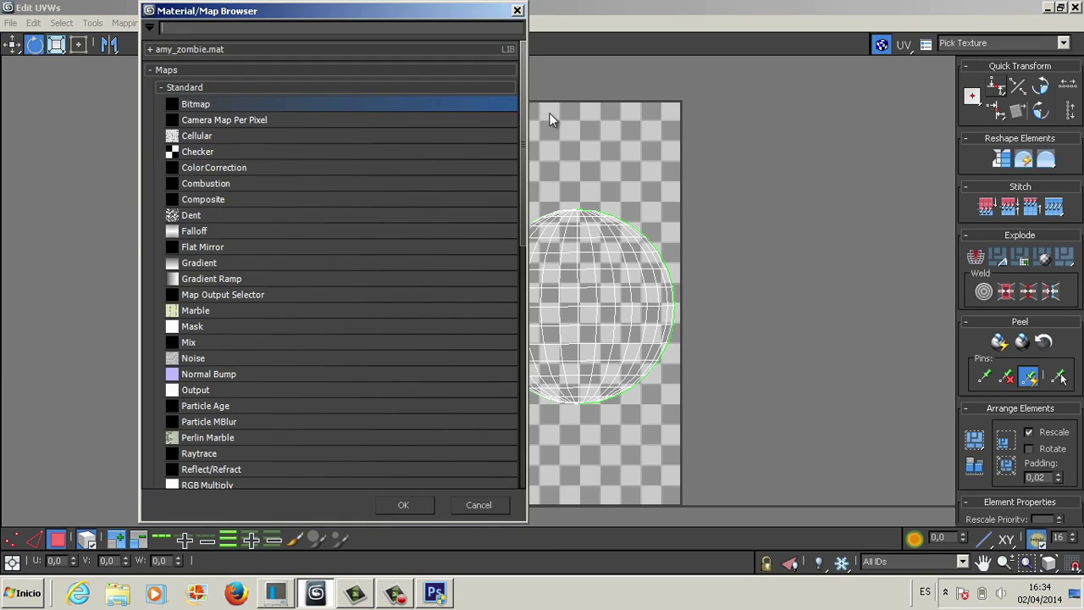
double_click(400, 103)
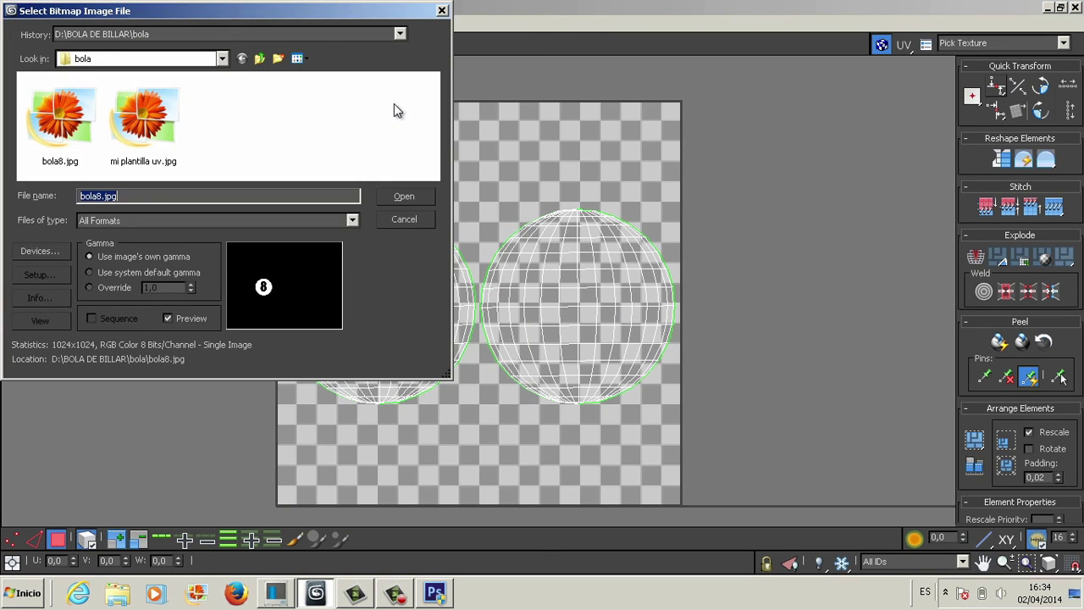
double_click(53, 114)
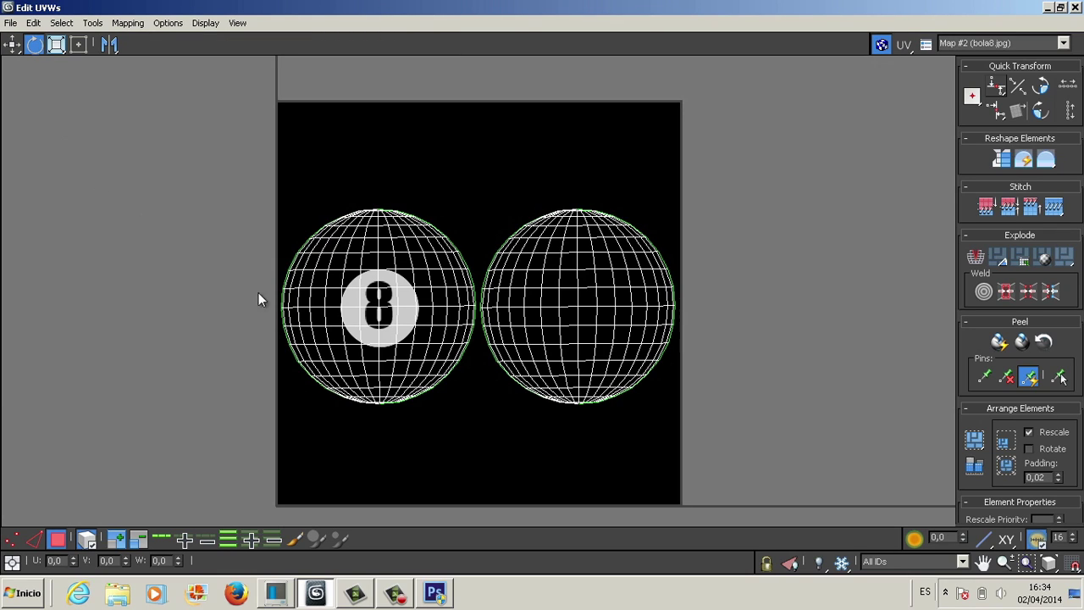